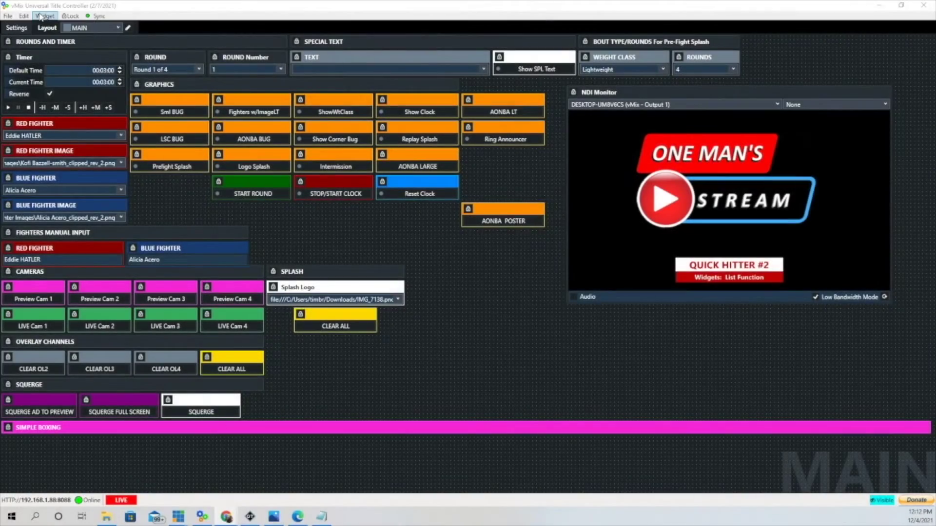
Choose List from the Widget menu so a list widget can be placed
{"action": "left_click", "coordinate": [37, 12]}
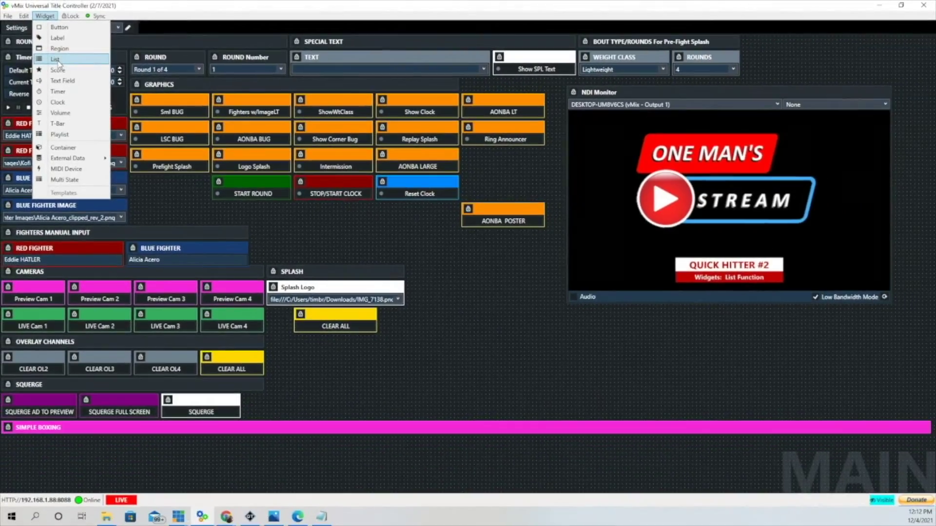
{"action": "left_click", "coordinate": [47, 52]}
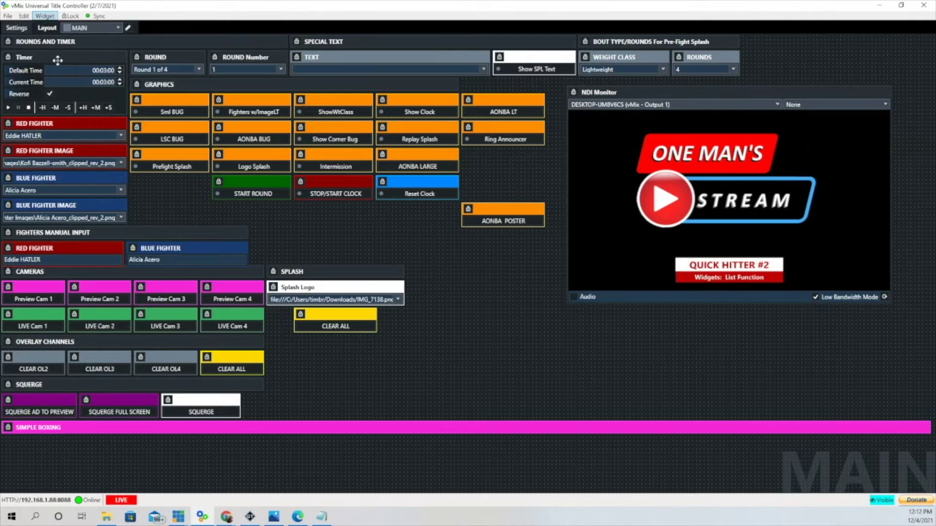
Place a list widget named List Widget Fighter 1, mapped to Fighter 1 Name.Text
{"action": "left_click", "coordinate": [455, 353]}
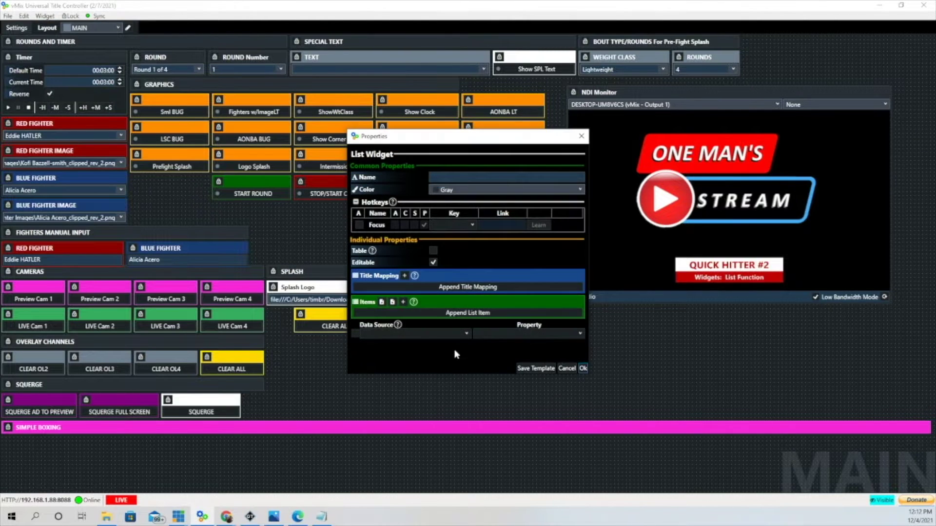
{"action": "left_click", "coordinate": [467, 177]}
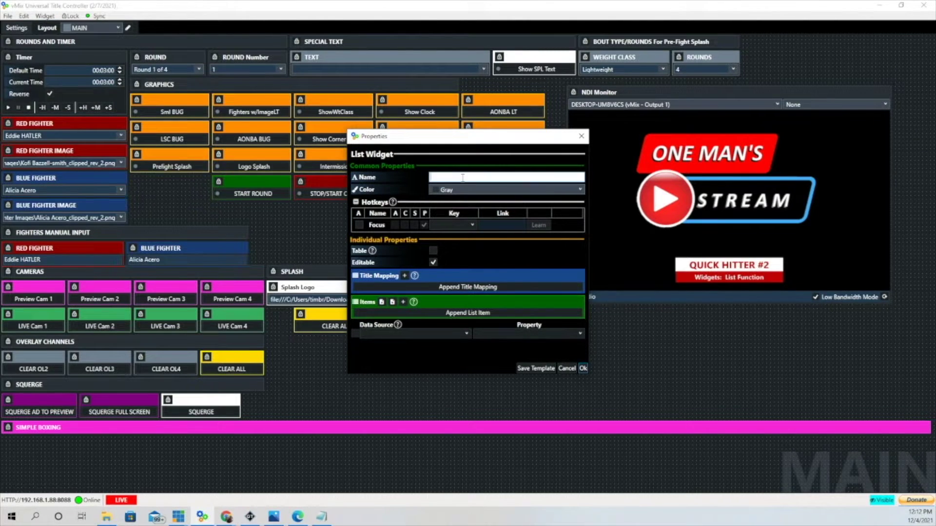
{"action": "left_click", "coordinate": [566, 287]}
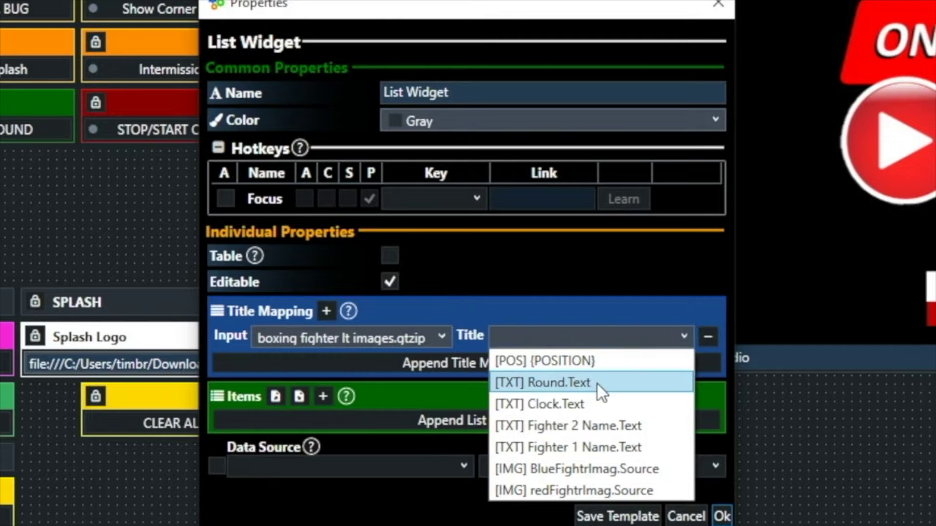
{"action": "left_click", "coordinate": [583, 445]}
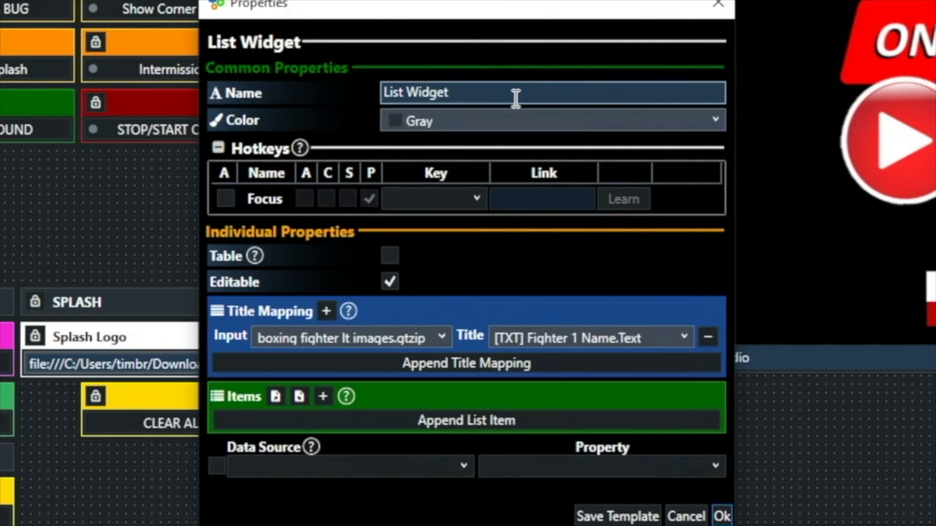
{"action": "left_click", "coordinate": [515, 98]}
{"action": "type", "text": "Fighter 1"}
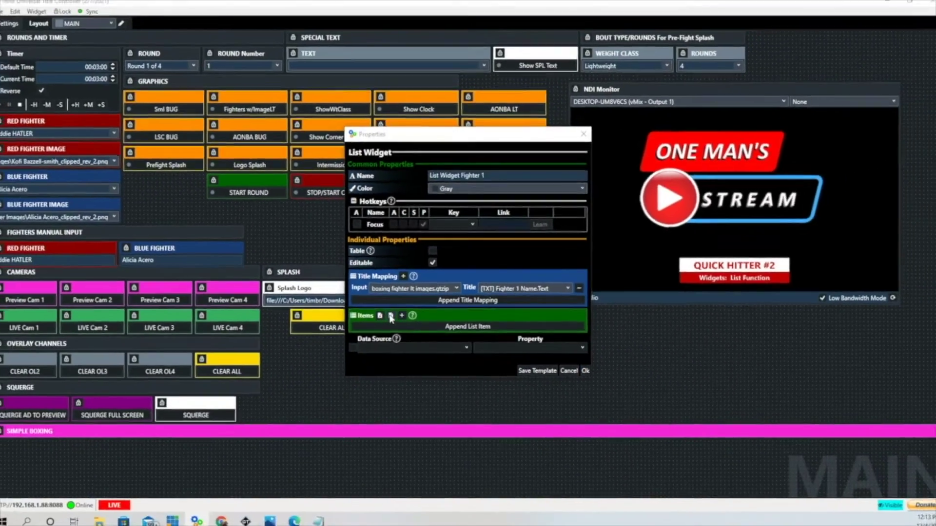
Load items from Fighter Names 11-20-2021, append 'New Fighter', and confirm the widget
{"action": "left_click", "coordinate": [305, 392]}
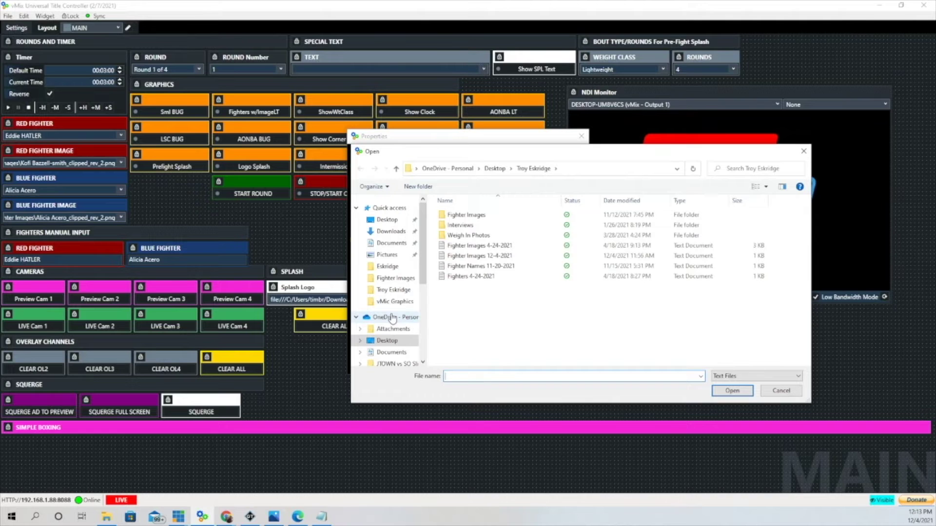
{"action": "left_click", "coordinate": [492, 268]}
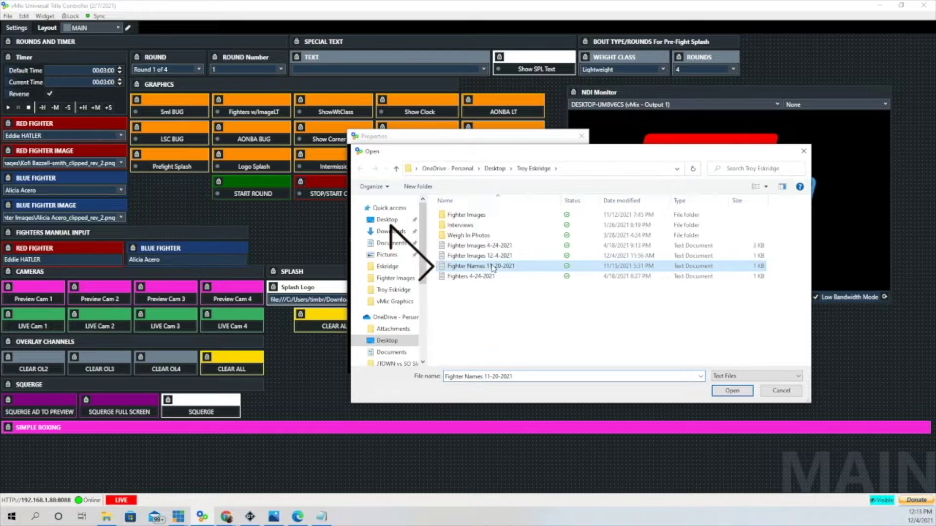
{"action": "left_click", "coordinate": [736, 391]}
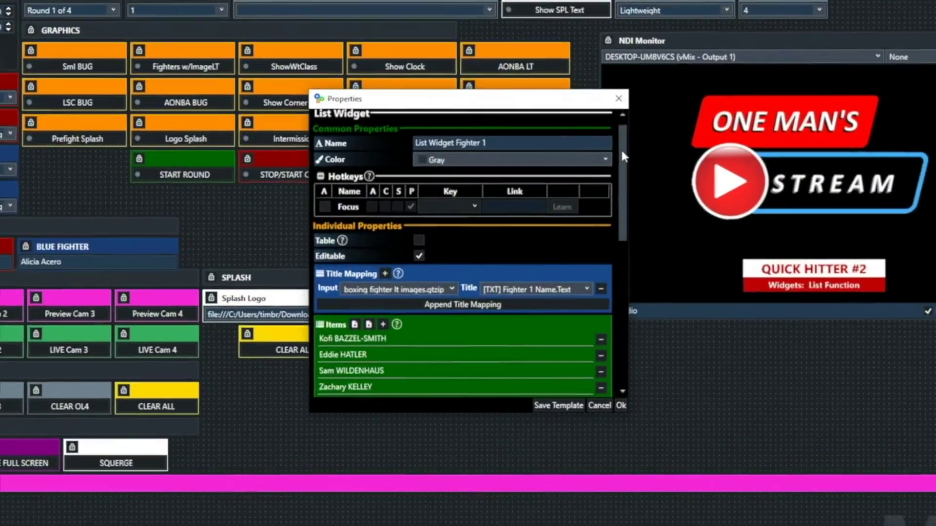
{"action": "scroll", "coordinate": [584, 177], "scroll_direction": "down", "scroll_amount": 3}
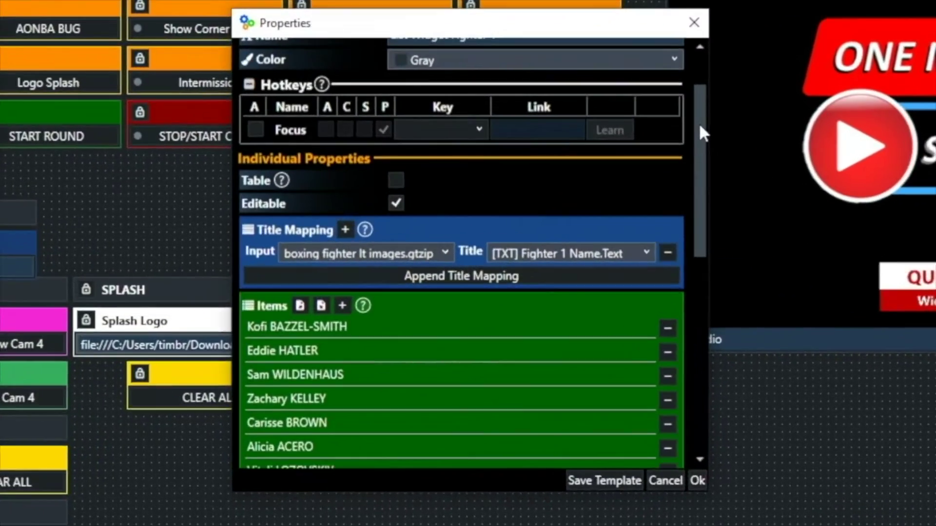
{"action": "left_click_drag", "start_coordinate": [732, 133], "coordinate": [711, 335]}
{"action": "left_click", "coordinate": [240, 431]}
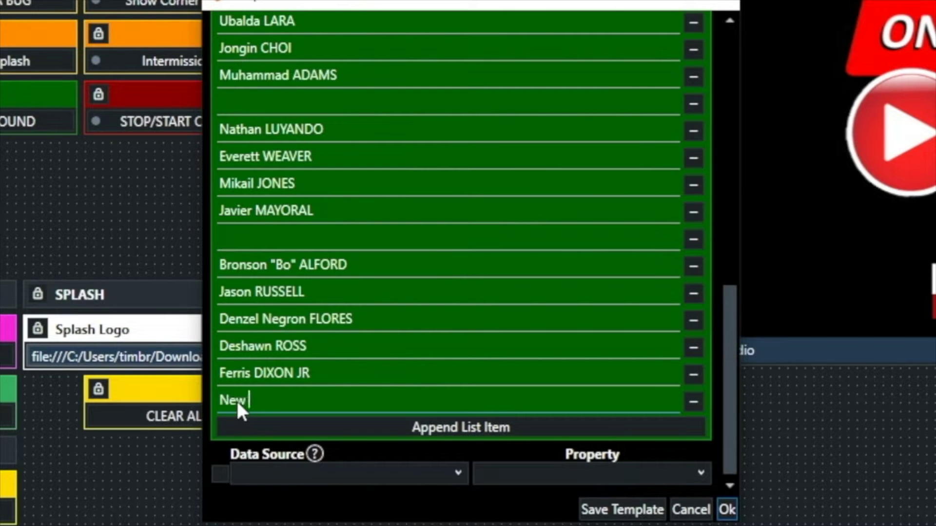
{"action": "type", "text": "New Fighter"}
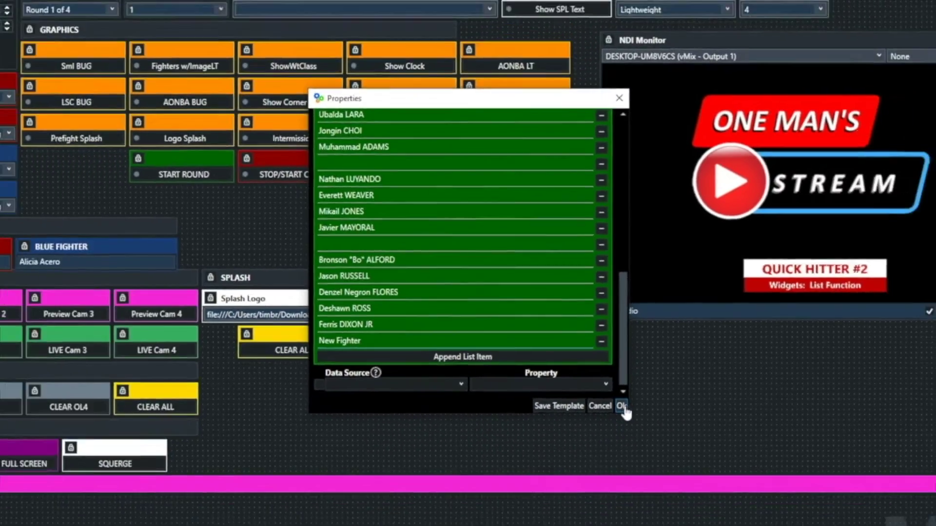
{"action": "left_click", "coordinate": [727, 509]}
Widen the list widget, clear overlay channel 3, and show the Fighters w/ImageLT lower third
{"action": "mouse_move", "coordinate": [518, 357]}
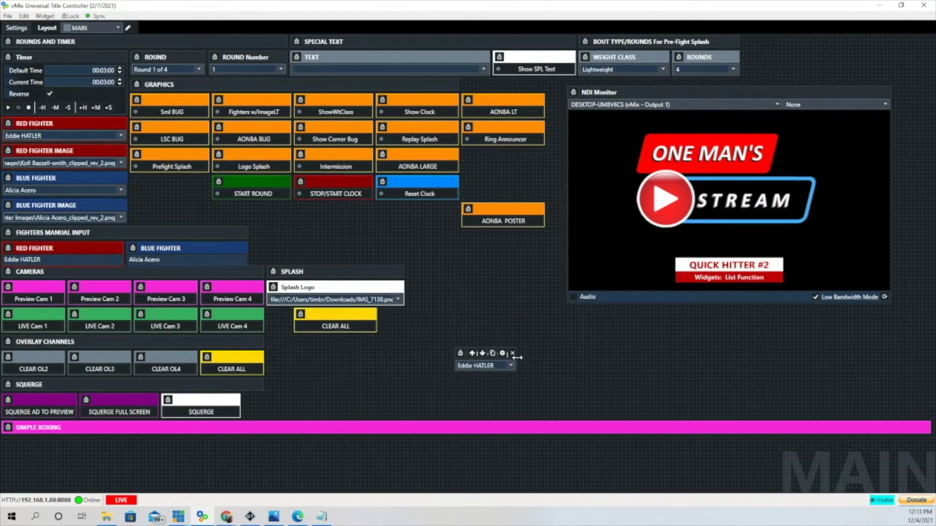
{"action": "left_click_drag", "start_coordinate": [518, 358], "coordinate": [676, 360]}
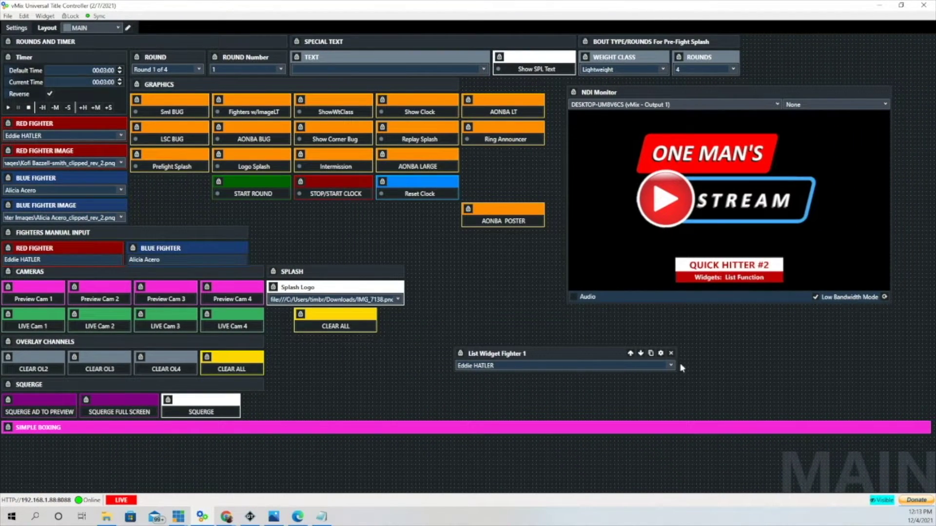
{"action": "left_click", "coordinate": [101, 369]}
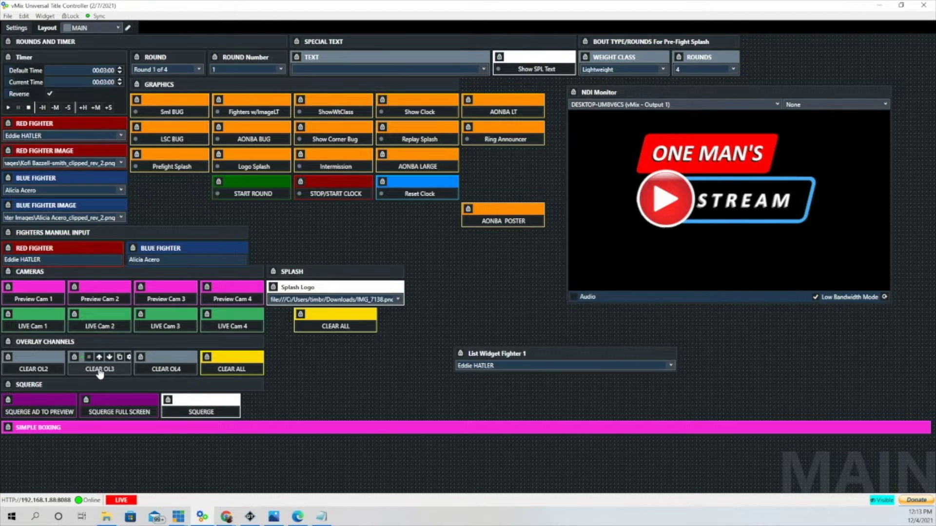
{"action": "left_click", "coordinate": [258, 112]}
Test the widget by choosing New Fighter, then the first name, then remove the widget
{"action": "left_click_drag", "start_coordinate": [569, 355], "coordinate": [433, 358]}
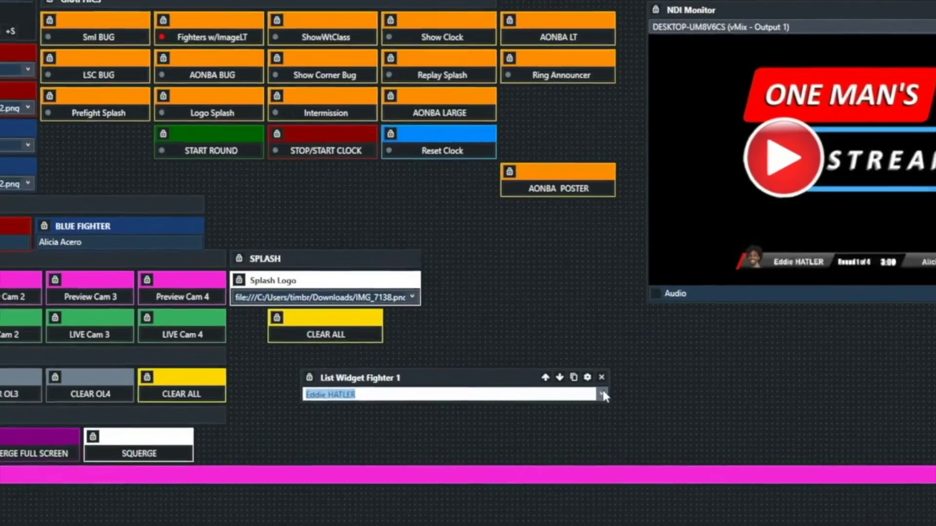
{"action": "left_click", "coordinate": [541, 372]}
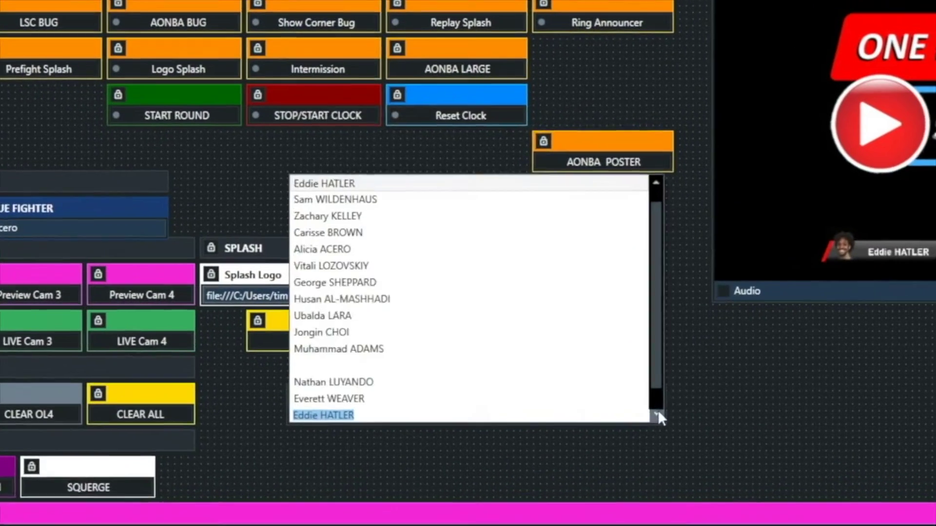
{"action": "scroll", "coordinate": [364, 343], "scroll_direction": "down", "scroll_amount": 1}
{"action": "scroll", "coordinate": [366, 369], "scroll_direction": "down", "scroll_amount": 1}
{"action": "left_click", "coordinate": [362, 385]}
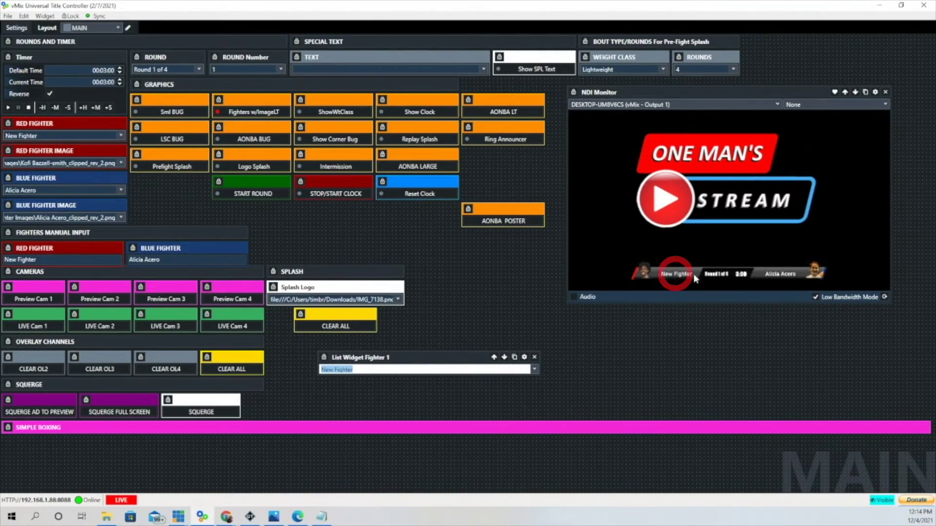
{"action": "left_click", "coordinate": [534, 370]}
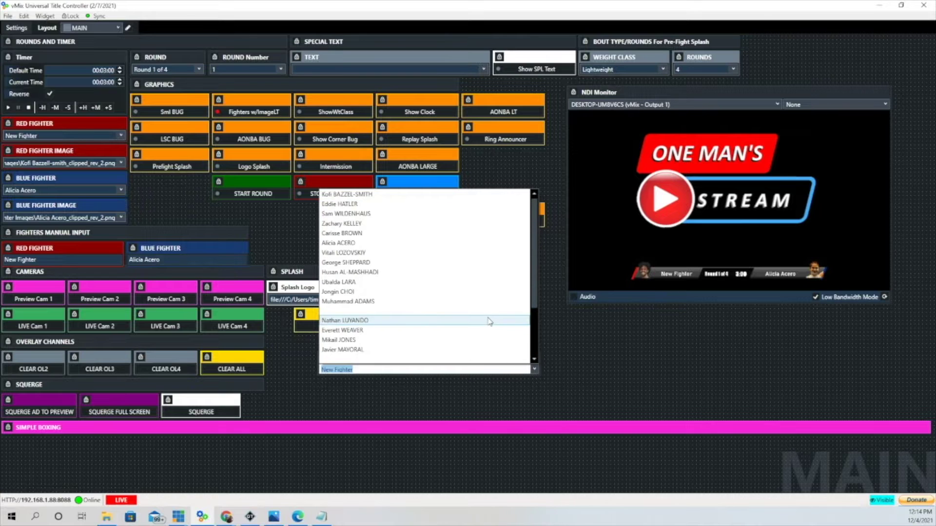
{"action": "left_click", "coordinate": [362, 195]}
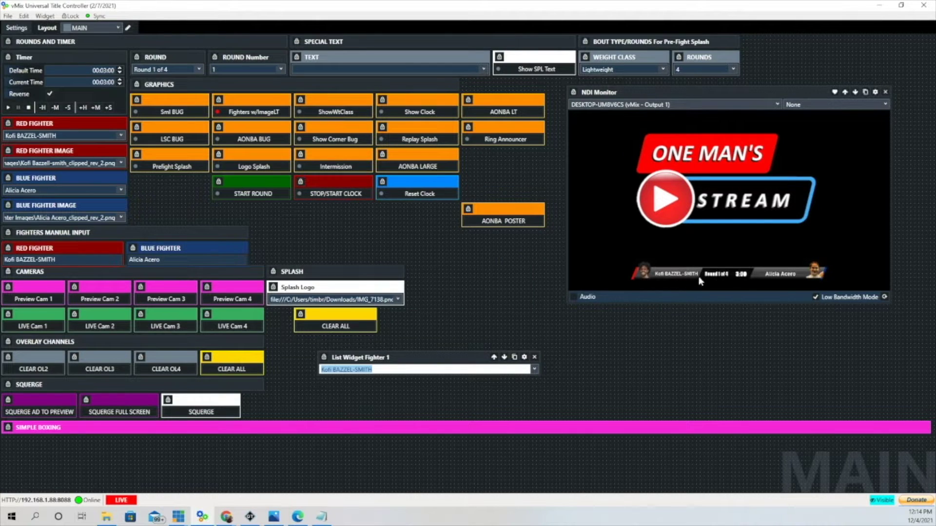
{"action": "left_click", "coordinate": [534, 358]}
{"action": "mouse_move", "coordinate": [22, 119]}
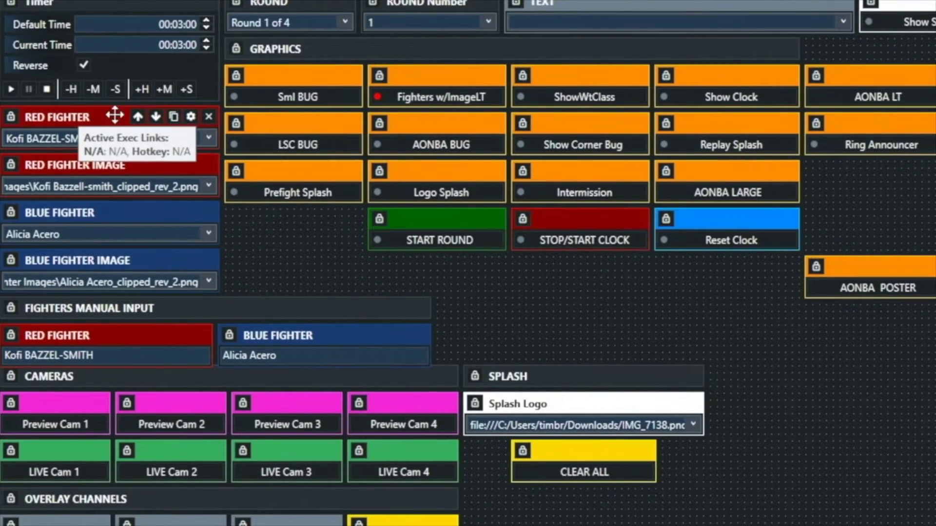
Append a 'New Fighter' item to the RED FIGHTER list widget
{"action": "left_click", "coordinate": [179, 118]}
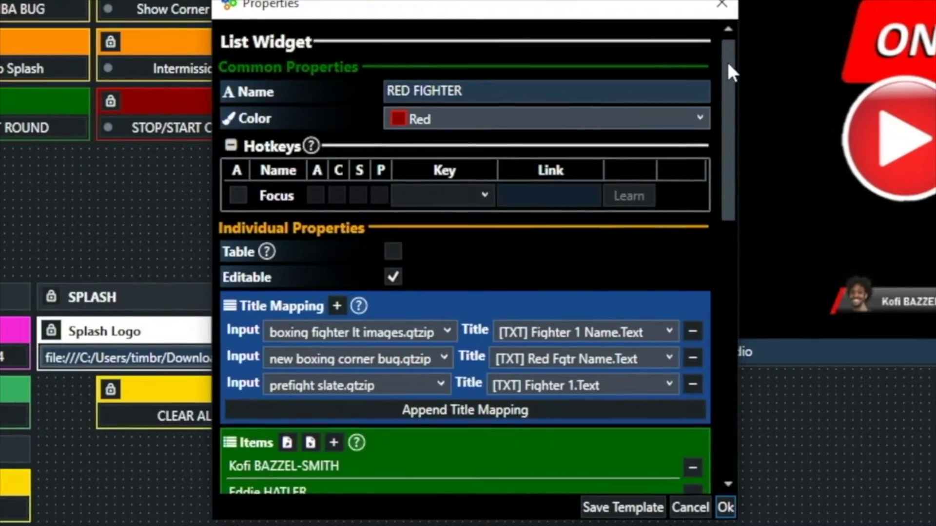
{"action": "left_click_drag", "start_coordinate": [583, 162], "coordinate": [584, 191]}
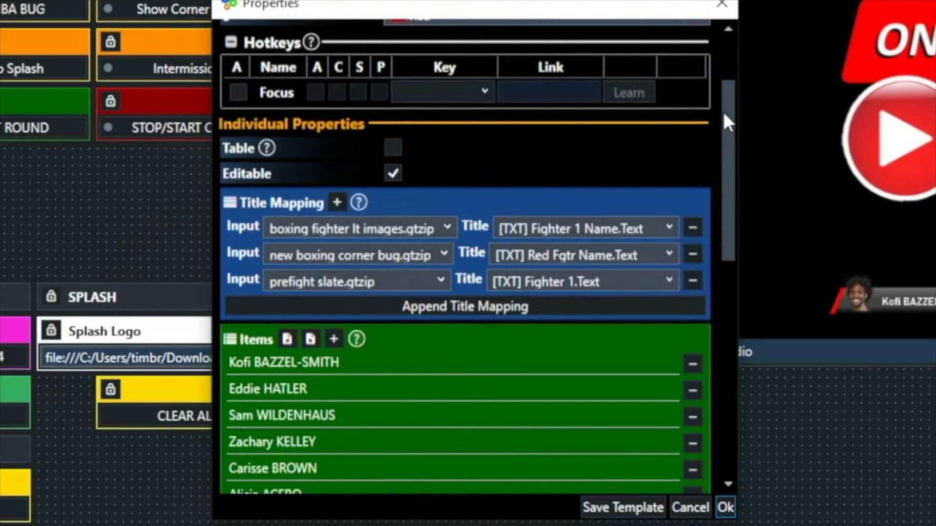
{"action": "left_click_drag", "start_coordinate": [723, 115], "coordinate": [719, 327]}
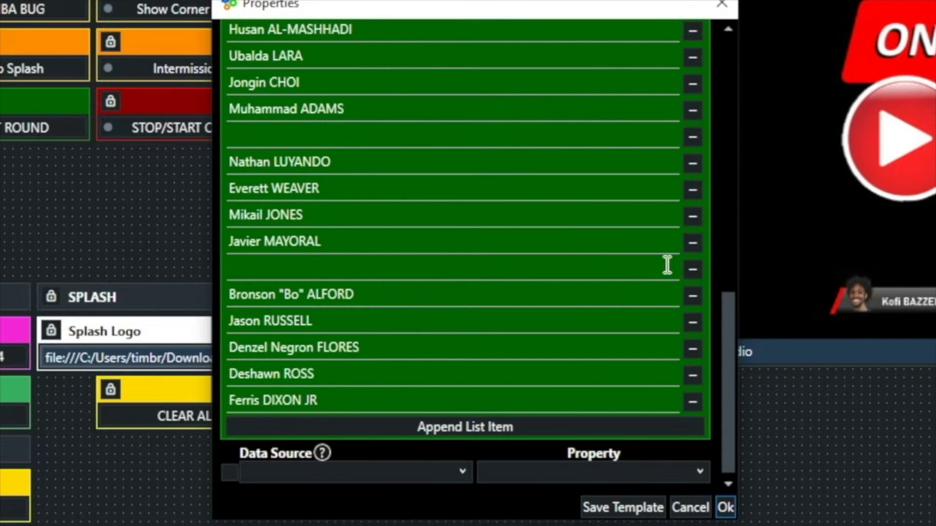
{"action": "left_click", "coordinate": [255, 402]}
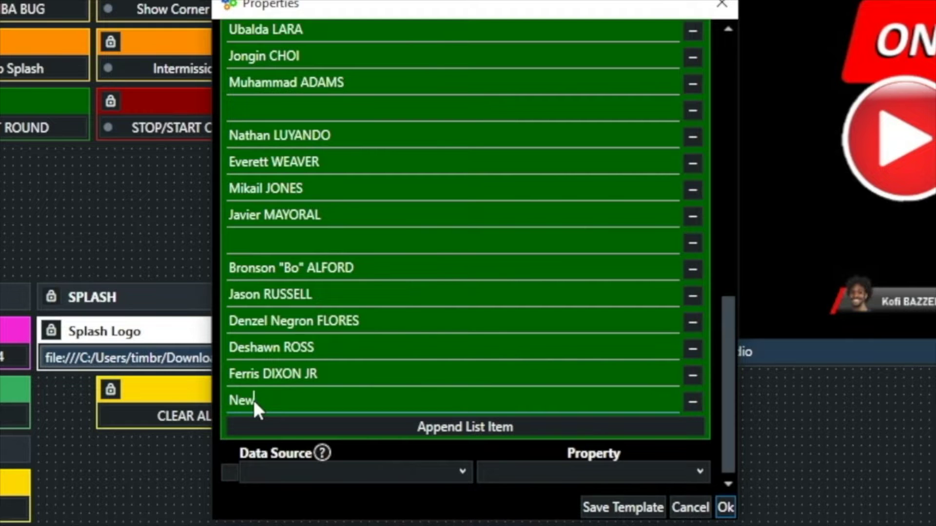
{"action": "type", "text": "New Fighter"}
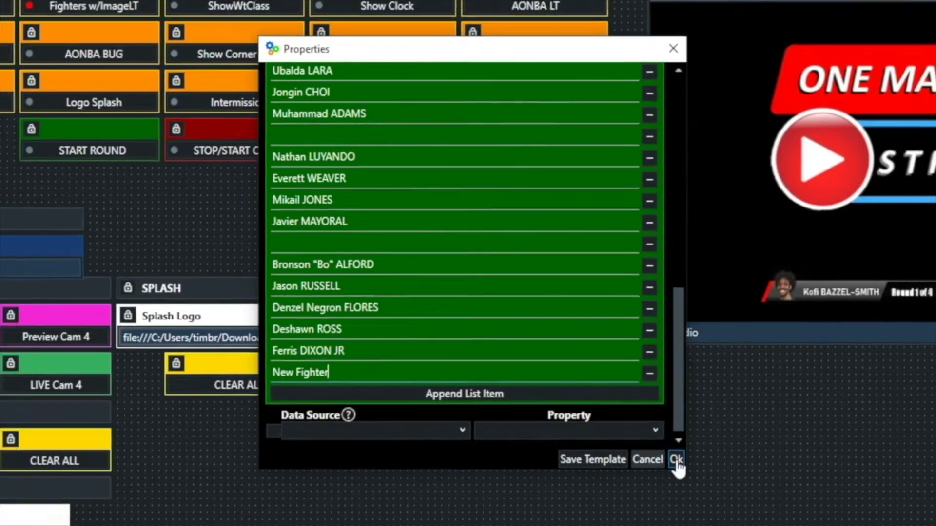
{"action": "left_click", "coordinate": [725, 506]}
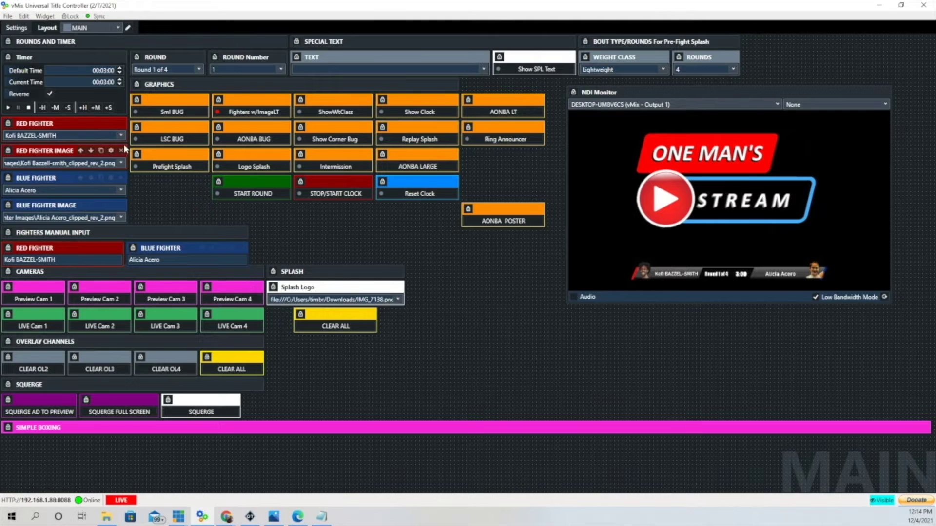
Switch the red fighter to New Fighter, then back to the first name
{"action": "left_click", "coordinate": [121, 135]}
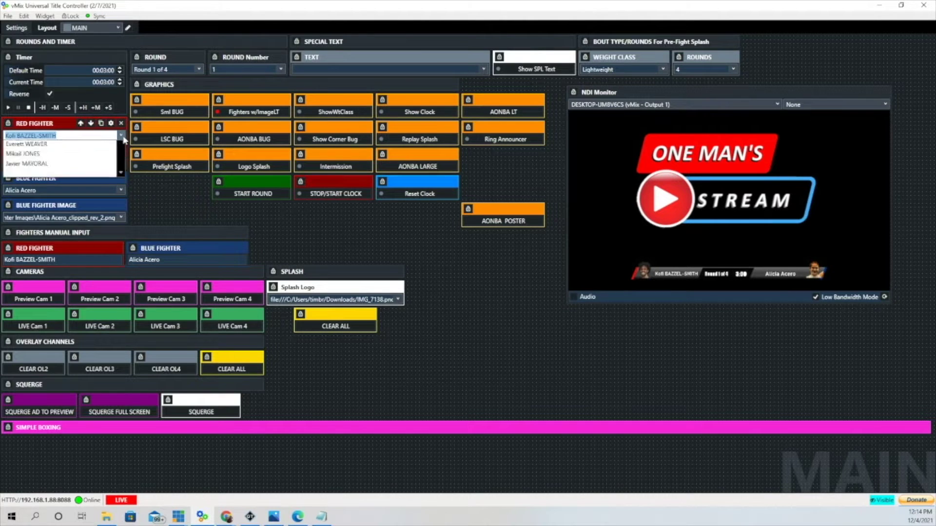
{"action": "scroll", "coordinate": [63, 198], "scroll_direction": "down", "scroll_amount": 3}
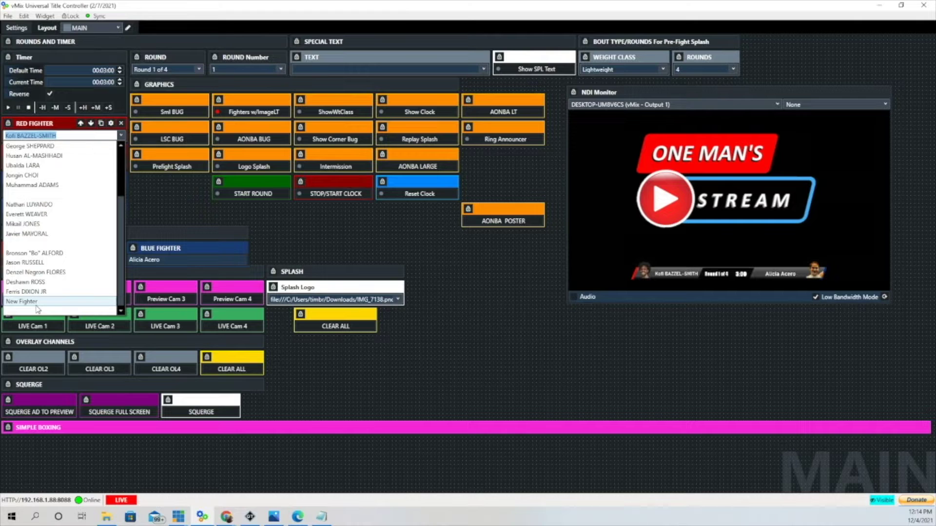
{"action": "left_click", "coordinate": [22, 301]}
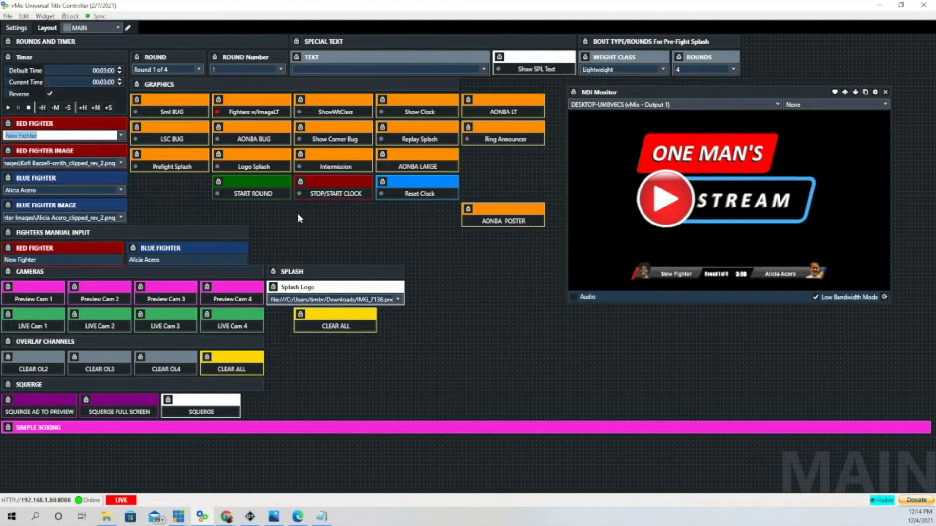
{"action": "left_click", "coordinate": [121, 136]}
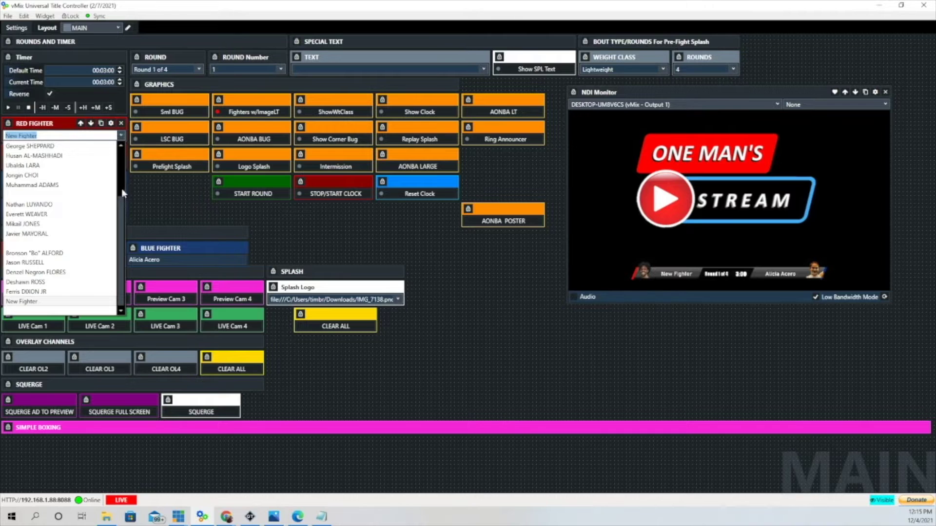
{"action": "scroll", "coordinate": [58, 195], "scroll_direction": "up", "scroll_amount": 1}
{"action": "left_click", "coordinate": [50, 147]}
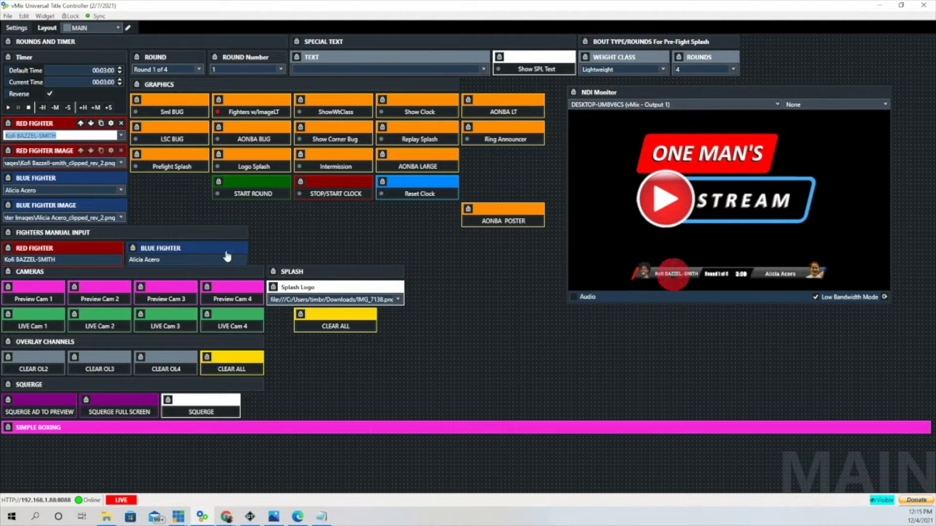
Review and apply the RED FIGHTER IMAGE list widget's properties
{"action": "left_click", "coordinate": [111, 151]}
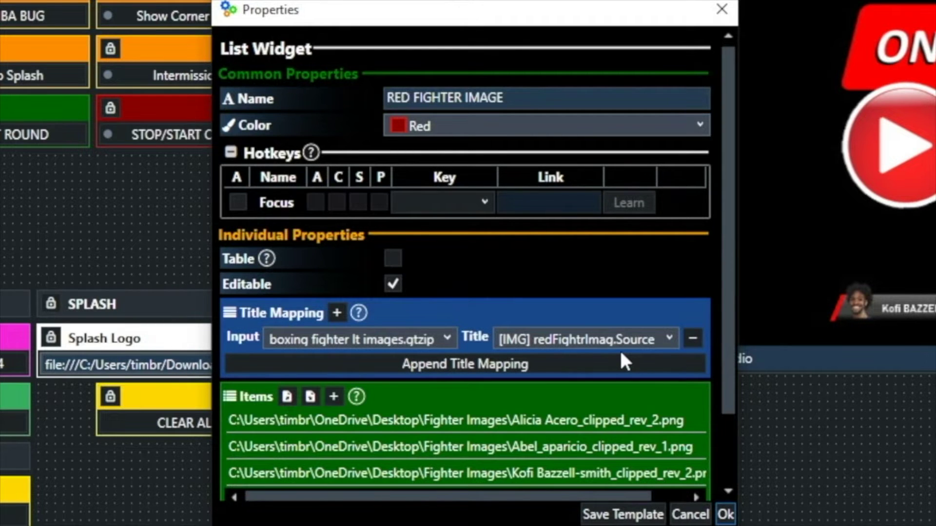
{"action": "left_click_drag", "start_coordinate": [729, 263], "coordinate": [733, 353]}
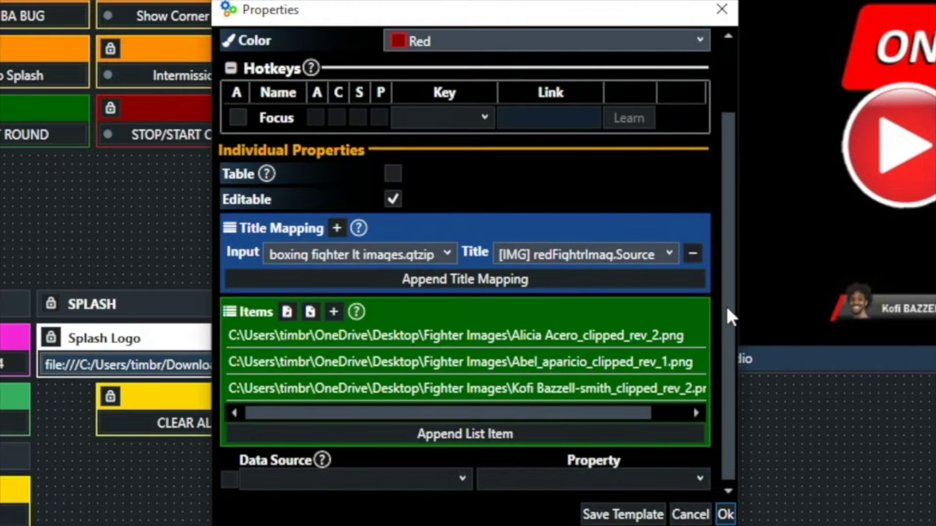
{"action": "scroll", "coordinate": [721, 219], "scroll_direction": "up", "scroll_amount": 3}
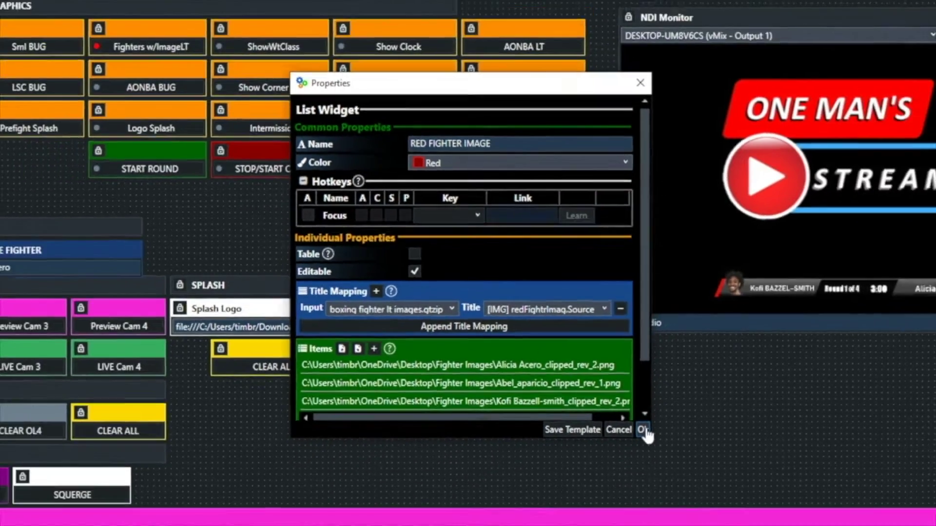
{"action": "left_click", "coordinate": [725, 514]}
Test the red fighter image by choosing the second, then the third image
{"action": "left_click", "coordinate": [122, 163]}
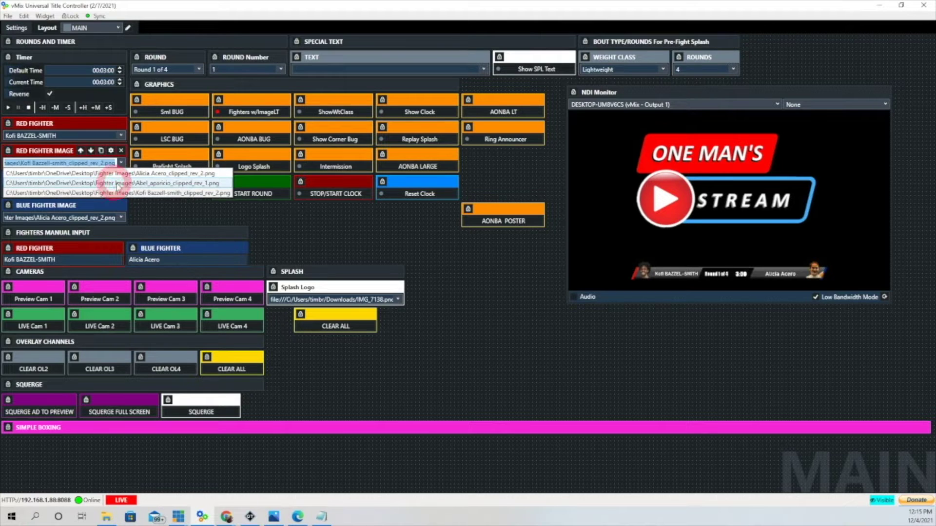
{"action": "left_click", "coordinate": [112, 183]}
{"action": "key", "text": "Up"}
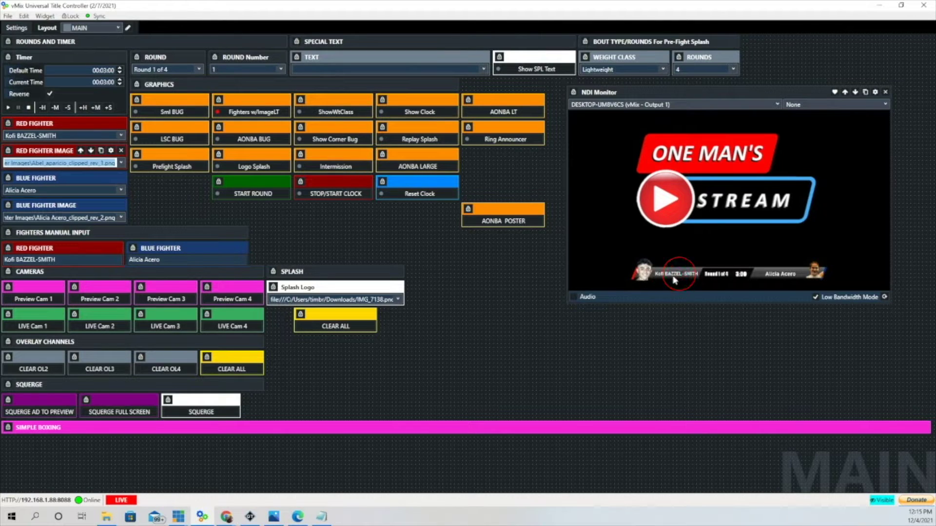
{"action": "left_click", "coordinate": [122, 163]}
{"action": "left_click", "coordinate": [120, 193]}
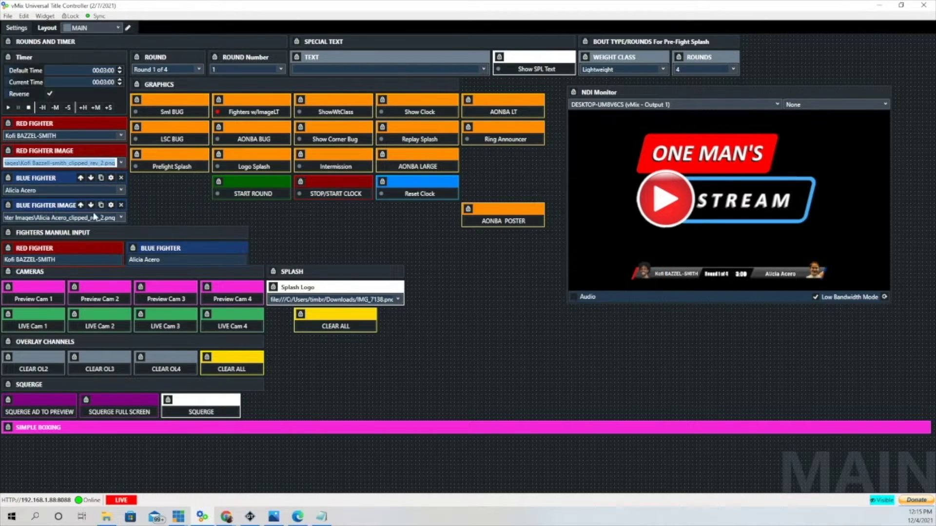
{"action": "left_click", "coordinate": [111, 206]}
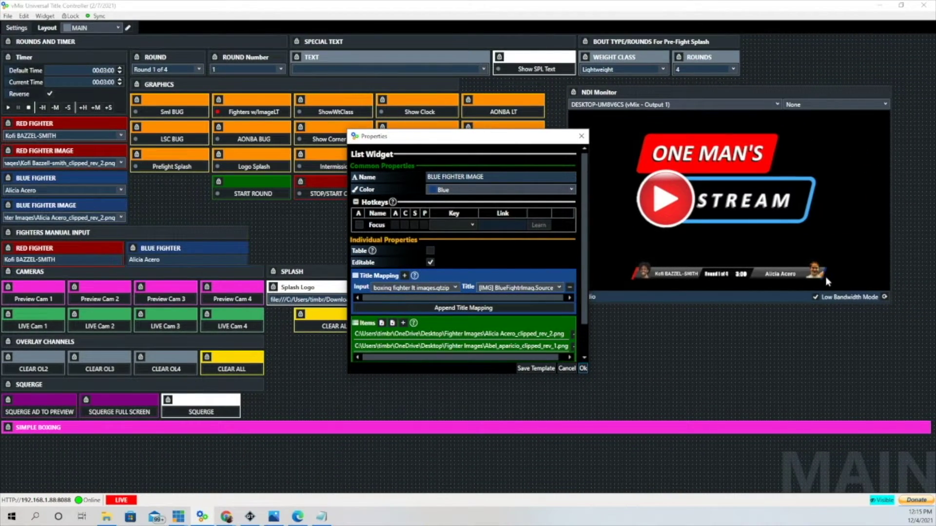
{"action": "left_click", "coordinate": [583, 368]}
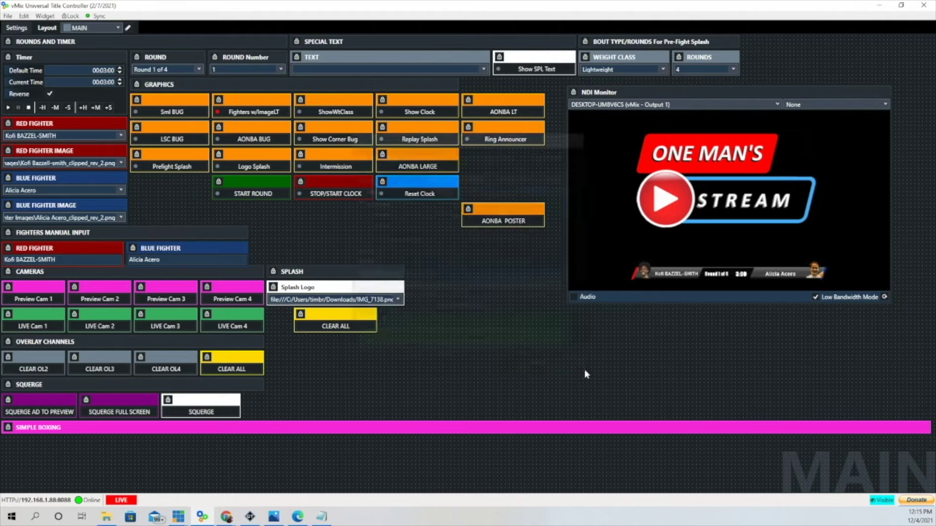
{"action": "left_click", "coordinate": [121, 218]}
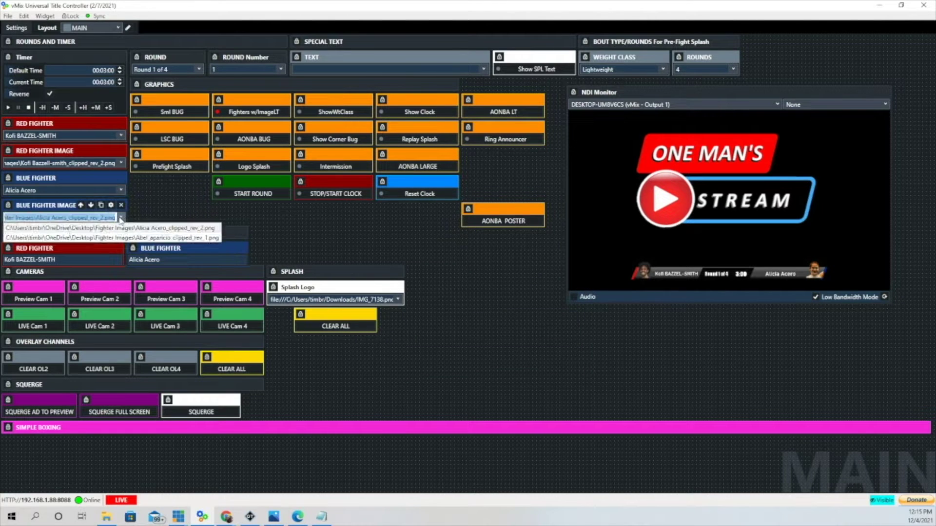
{"action": "left_click", "coordinate": [115, 238]}
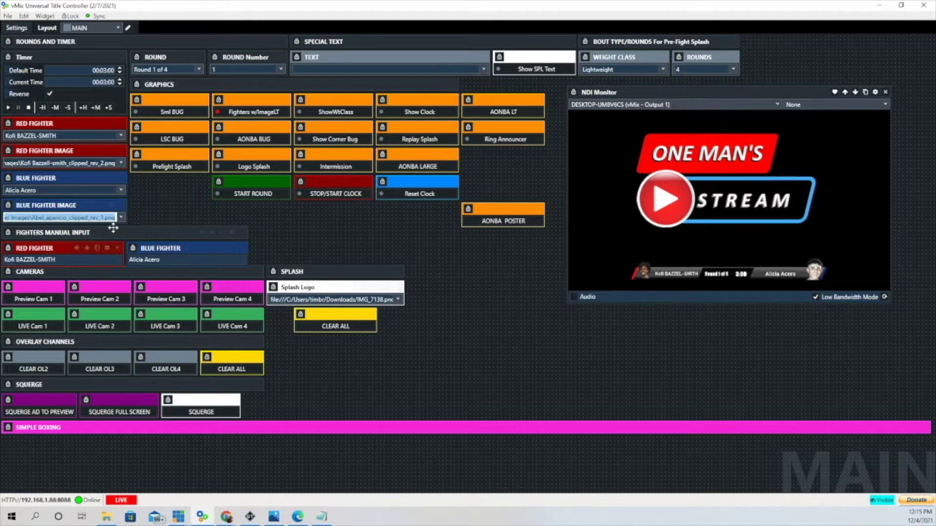
{"action": "left_click", "coordinate": [122, 219]}
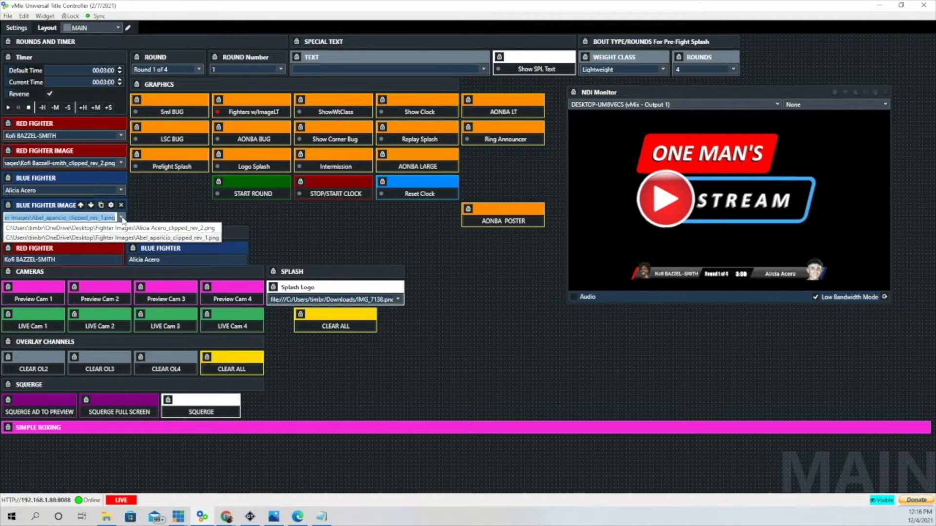
{"action": "left_click", "coordinate": [117, 228]}
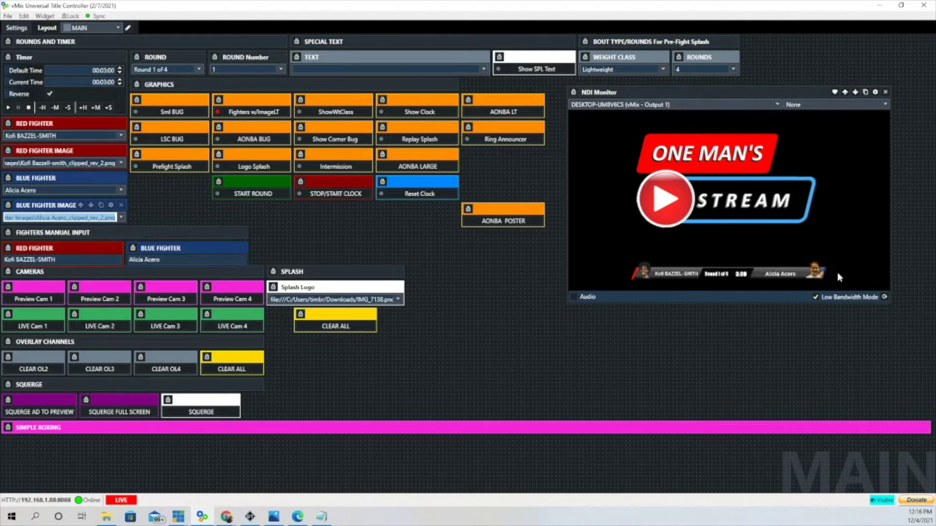
{"action": "left_click", "coordinate": [322, 518]}
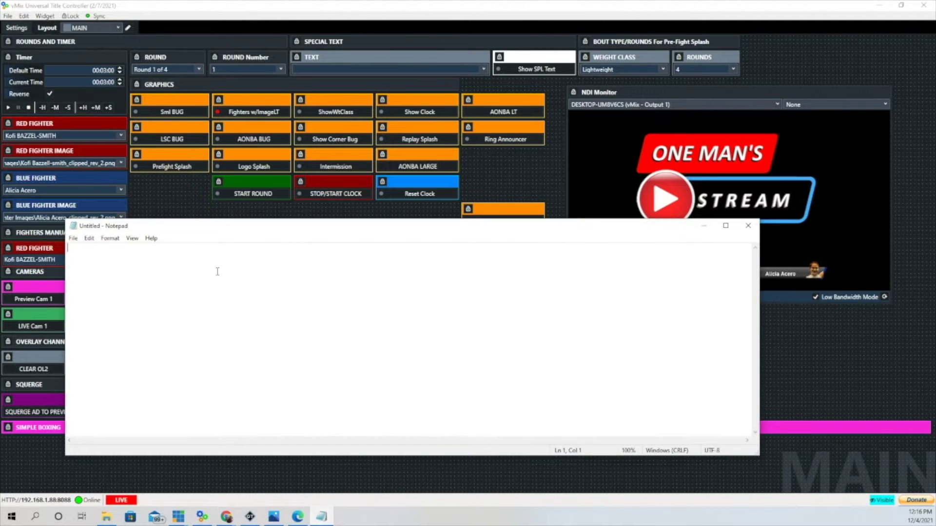
Copy the full path of Louis Hernandez_clipped_rev_1.png from the Fighter Images folder
{"action": "left_click", "coordinate": [74, 239]}
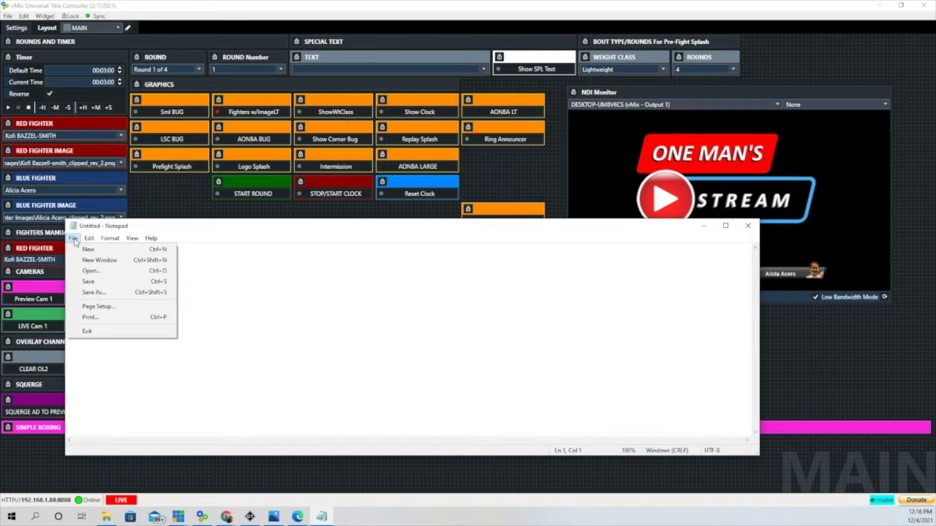
{"action": "key", "text": "Escape"}
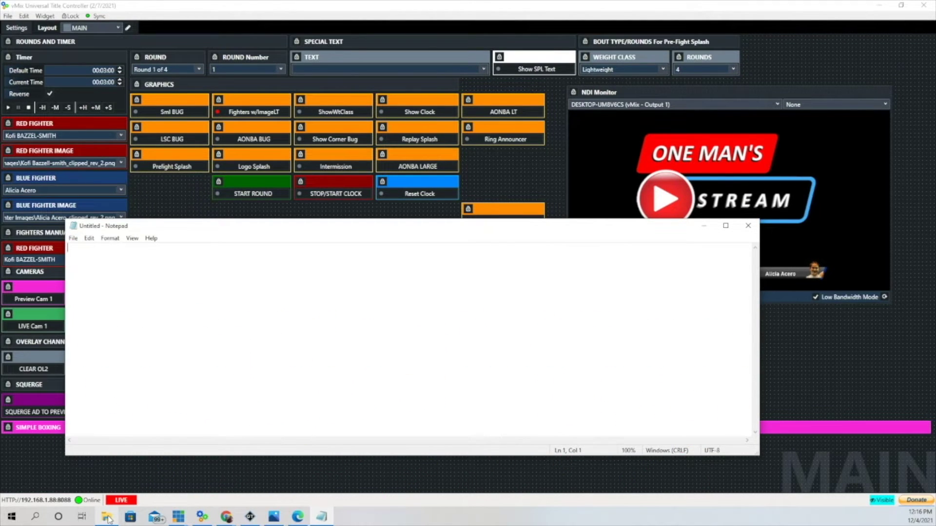
{"action": "left_click", "coordinate": [108, 518]}
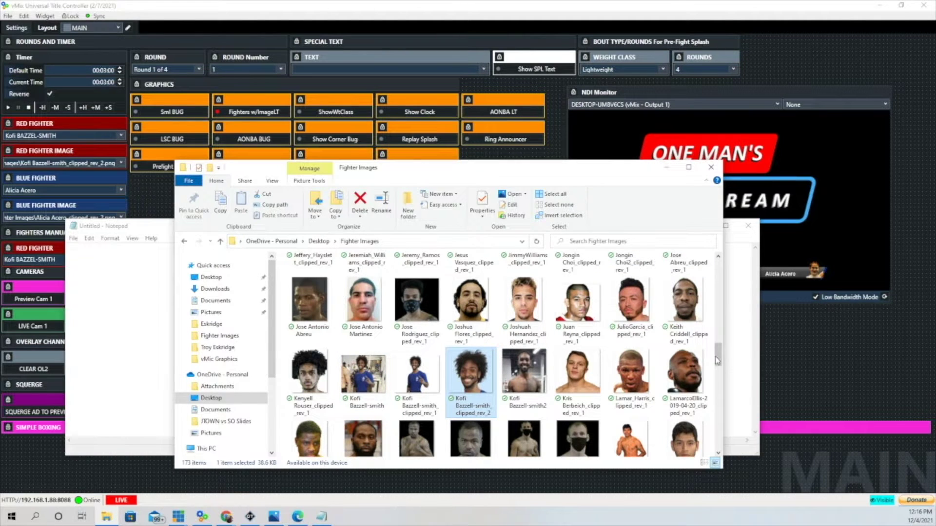
{"action": "left_click_drag", "start_coordinate": [720, 357], "coordinate": [721, 375]}
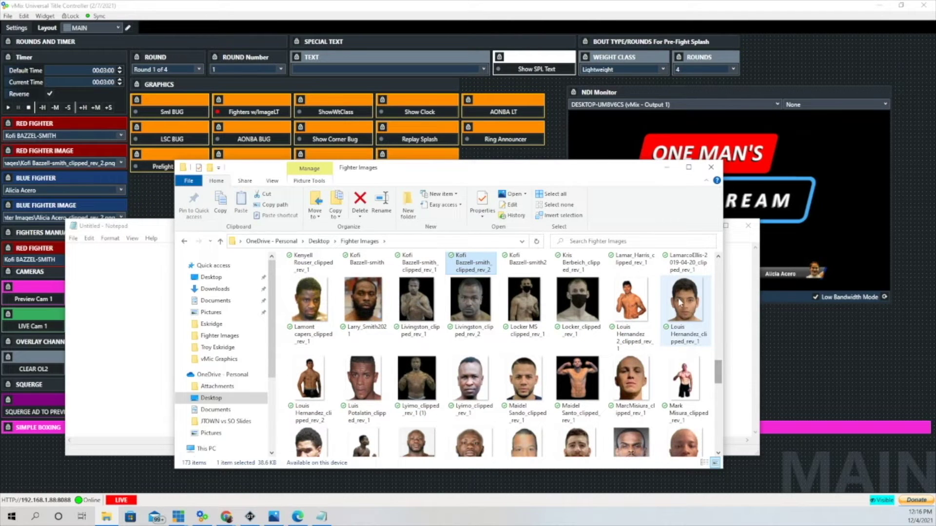
{"action": "left_click", "coordinate": [690, 306]}
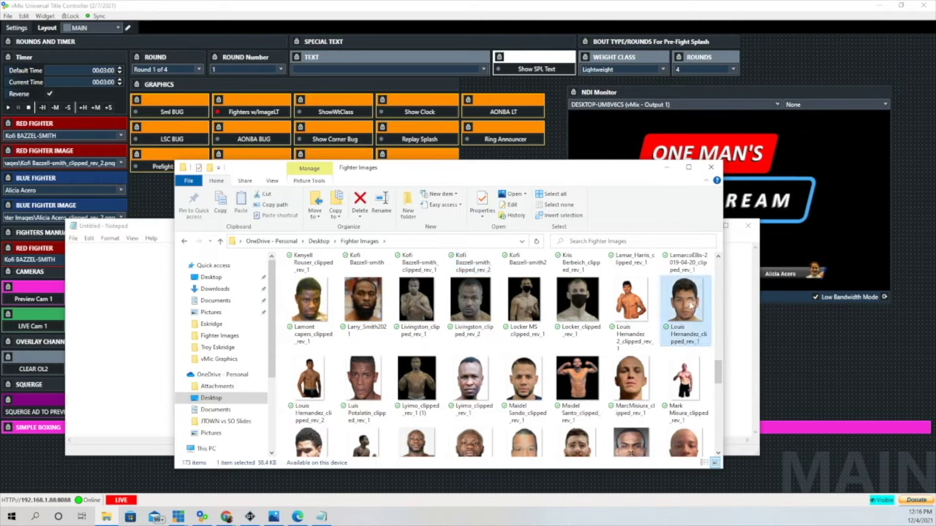
{"action": "left_click", "coordinate": [273, 206]}
Paste the image path into Notepad and select the next fighter image
{"action": "left_click", "coordinate": [83, 254]}
{"action": "right_click", "coordinate": [83, 254]}
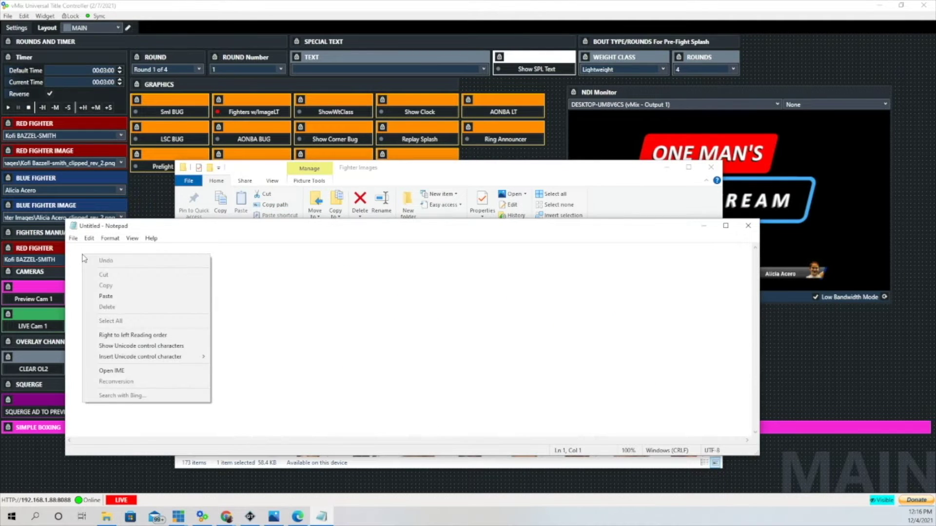
{"action": "left_click", "coordinate": [101, 296]}
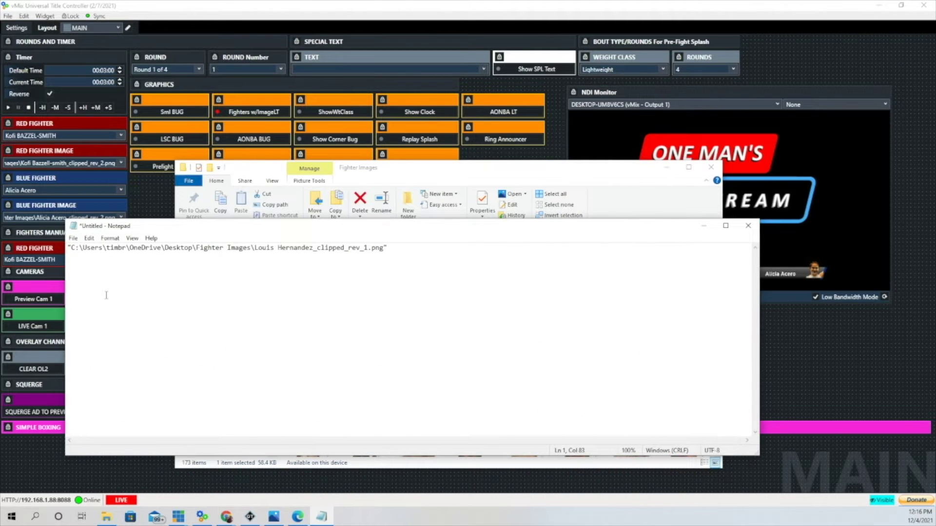
{"action": "left_click", "coordinate": [105, 518]}
{"action": "left_click", "coordinate": [524, 385]}
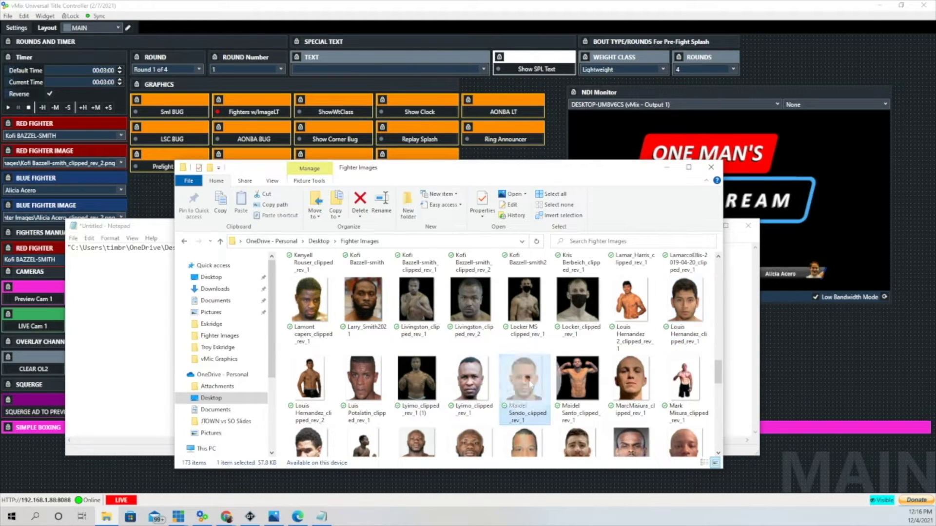
{"action": "left_click", "coordinate": [282, 205]}
{"action": "left_click", "coordinate": [139, 261]}
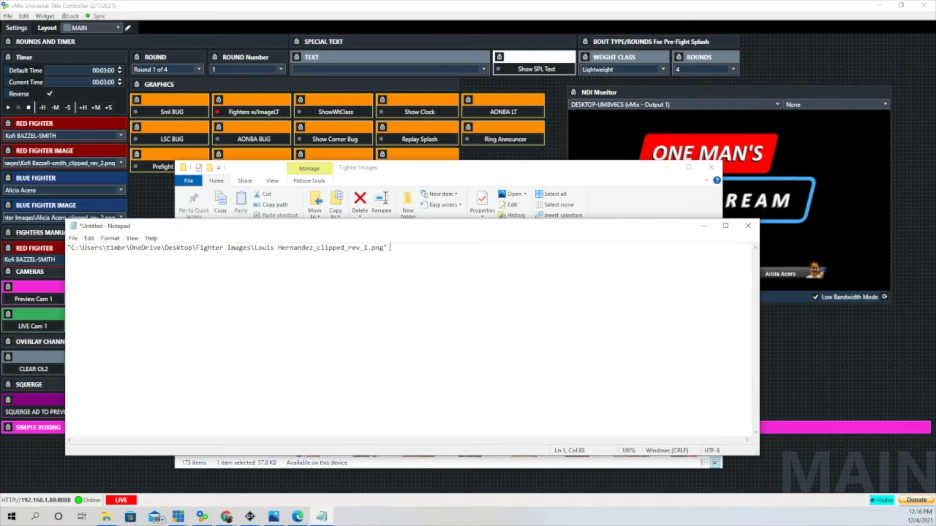
{"action": "right_click", "coordinate": [80, 260]}
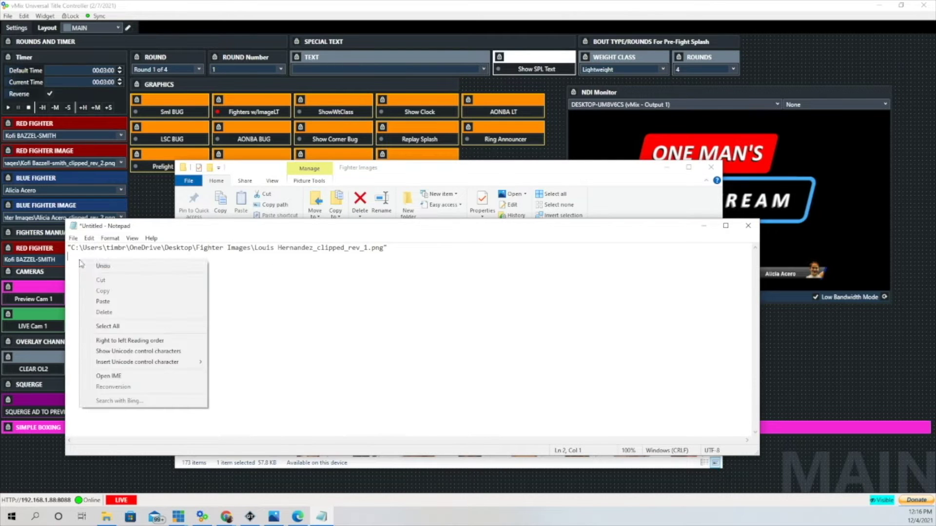
{"action": "left_click", "coordinate": [104, 301]}
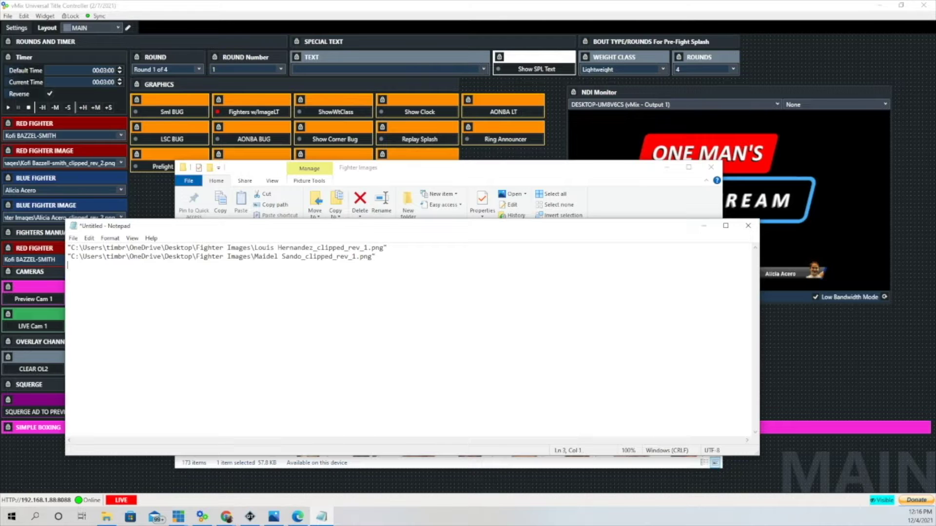
Copy and paste the Demontaze Duncan_clipped_rev_1.png path on line 3
{"action": "left_click", "coordinate": [106, 517]}
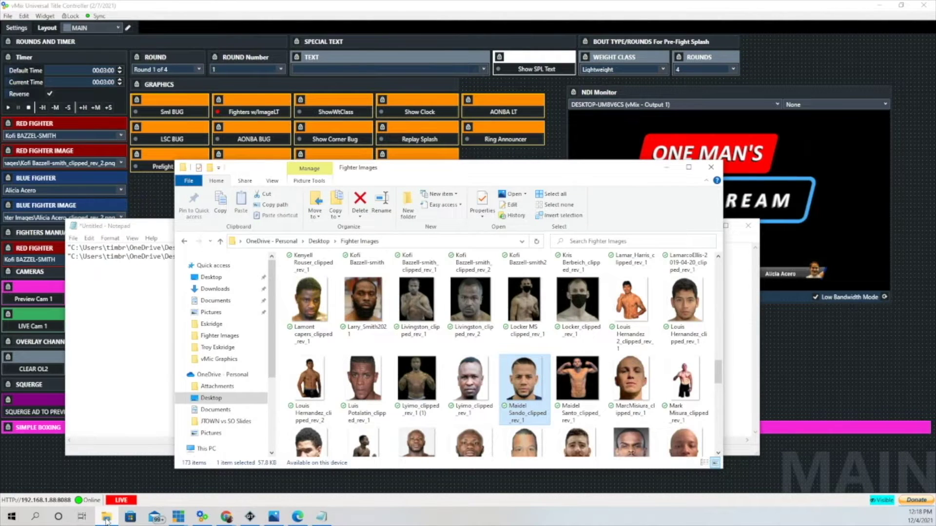
{"action": "left_click_drag", "start_coordinate": [716, 371], "coordinate": [715, 304]}
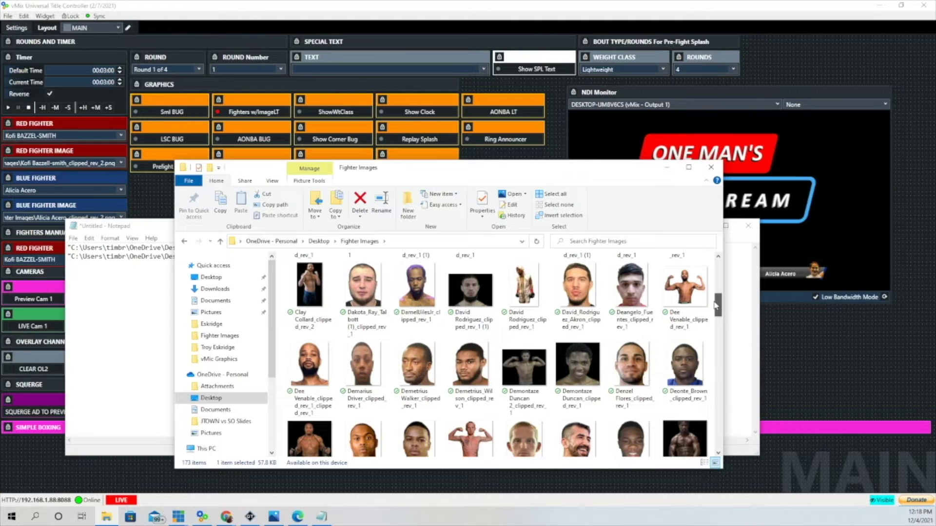
{"action": "left_click", "coordinate": [577, 371]}
{"action": "left_click", "coordinate": [284, 206]}
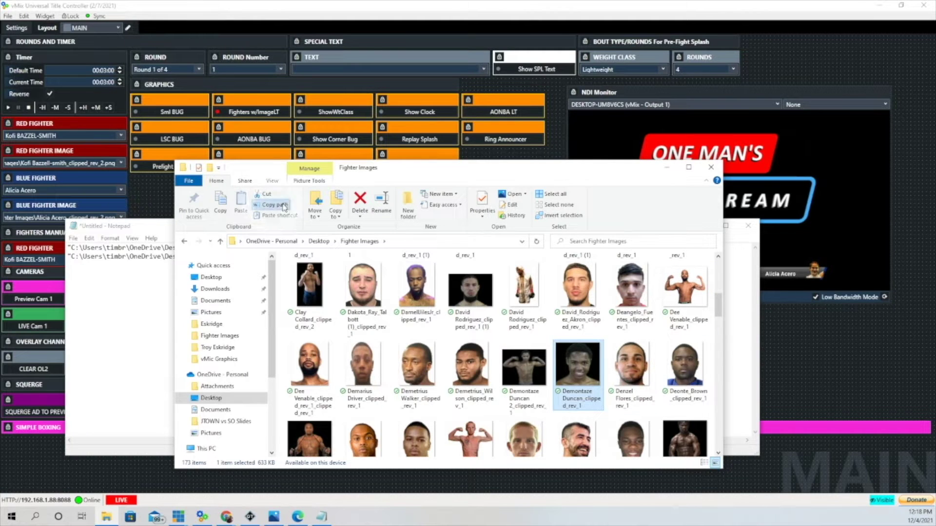
{"action": "left_click", "coordinate": [77, 274]}
{"action": "right_click", "coordinate": [82, 270]}
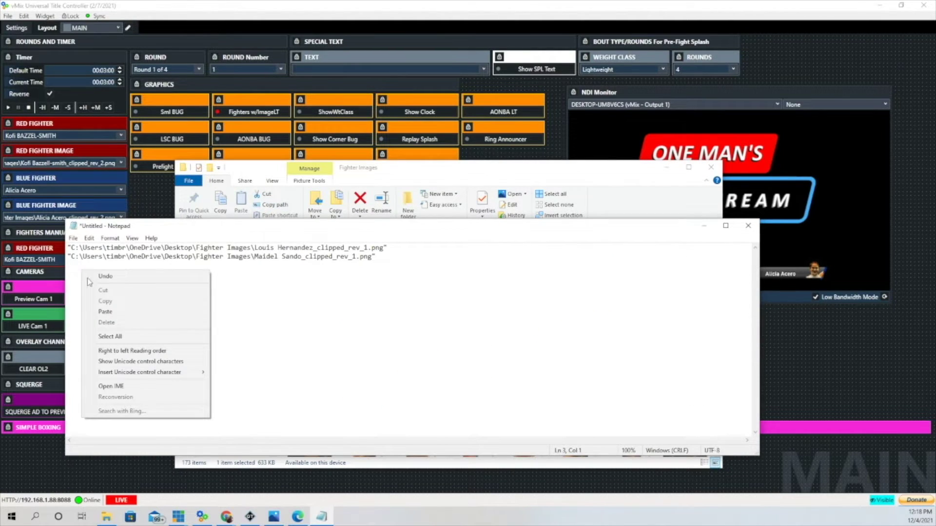
{"action": "left_click", "coordinate": [105, 311]}
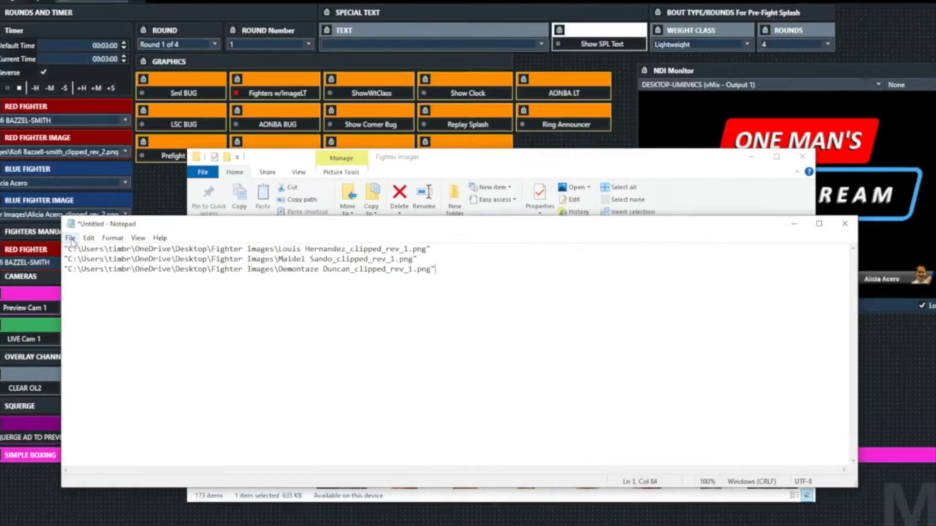
Save the path list as 'Fighter Images for Test' in the desktop folder
{"action": "left_click", "coordinate": [73, 238]}
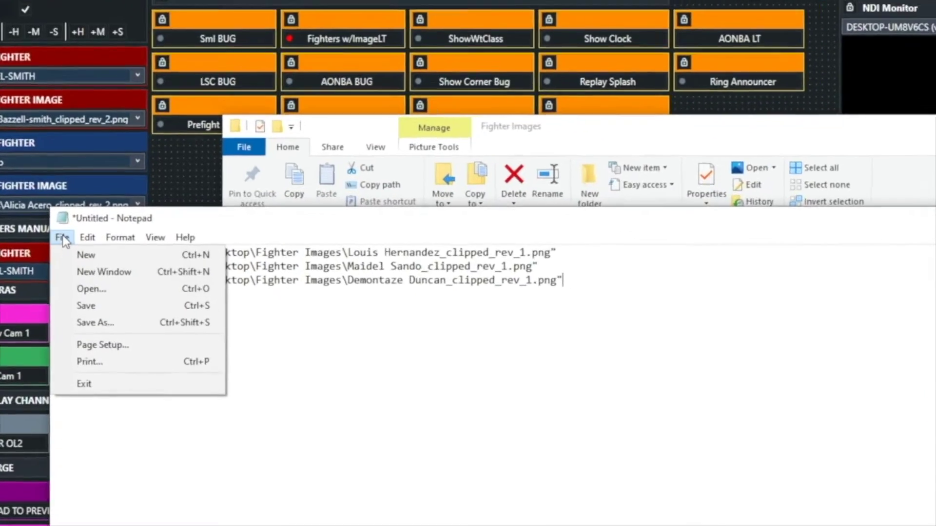
{"action": "left_click", "coordinate": [88, 335]}
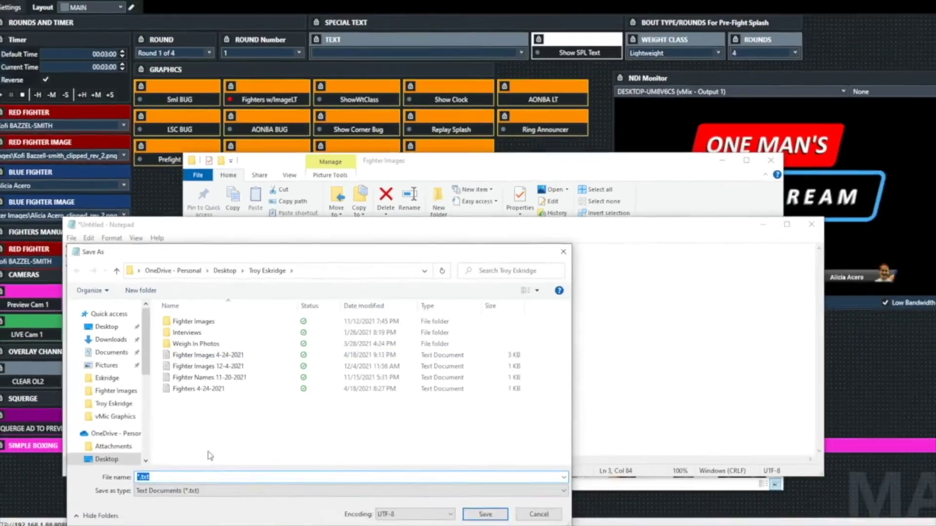
{"action": "type", "text": "Figh"}
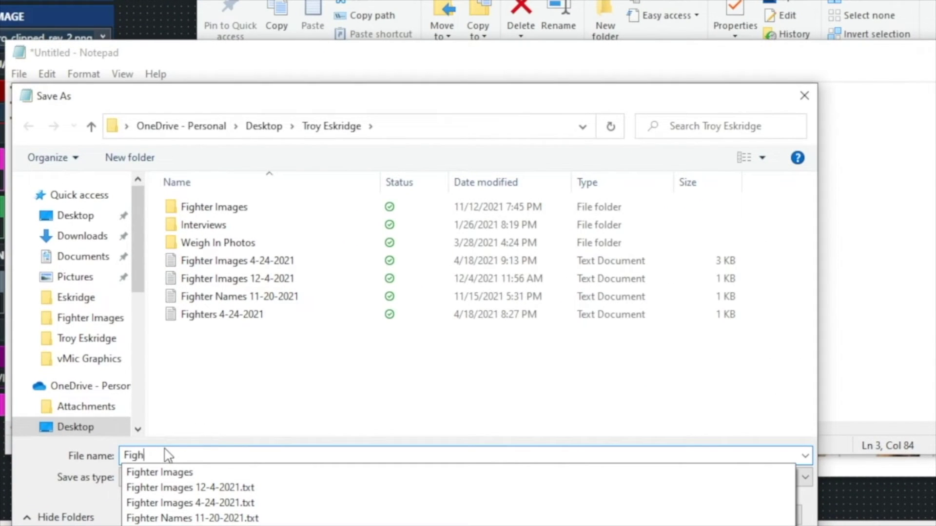
{"action": "type", "text": "ter Images for"}
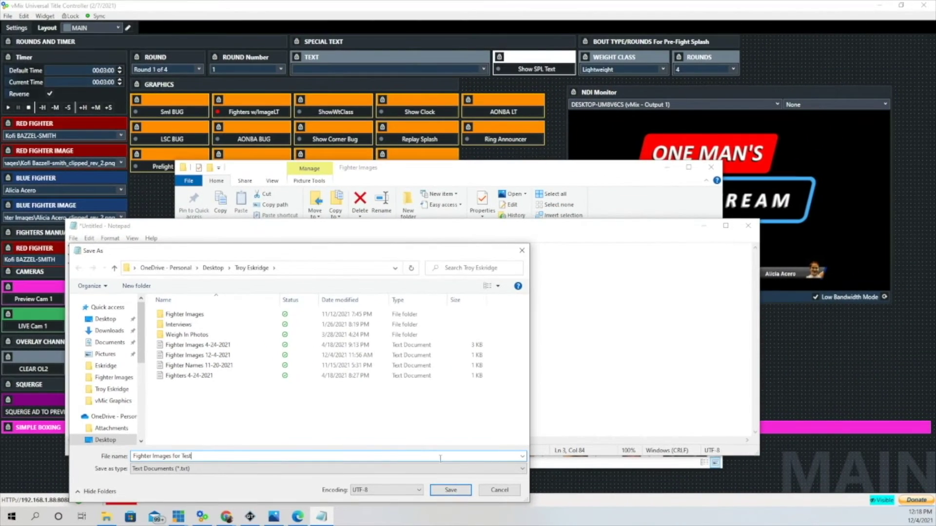
{"action": "type", "text": " Test"}
{"action": "left_click", "coordinate": [450, 490]}
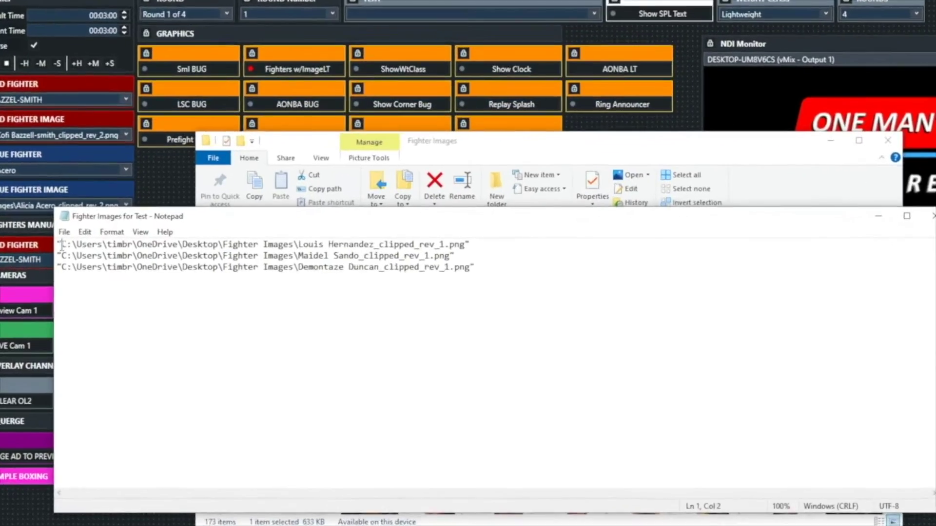
Delete the opening and closing quotation marks from the image paths
{"action": "key", "text": "BackSpace"}
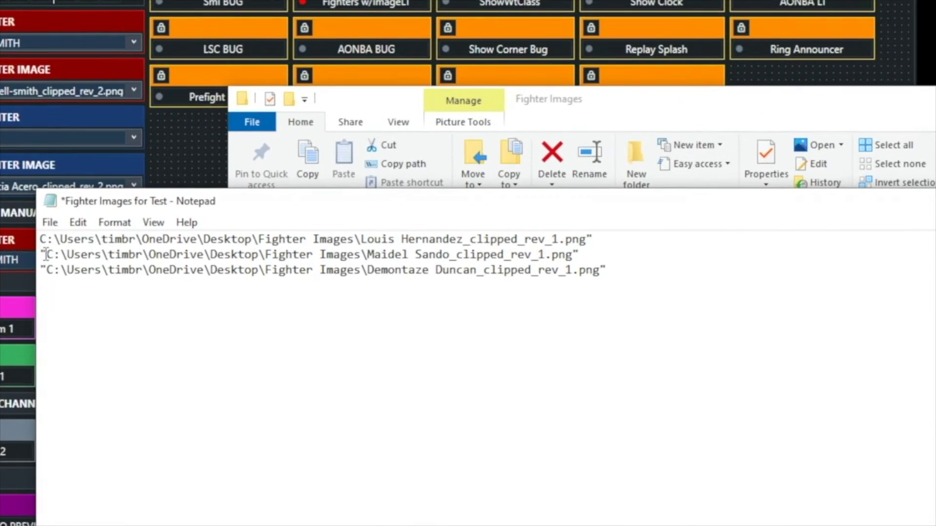
{"action": "left_click", "coordinate": [45, 254]}
{"action": "key", "text": "BackSpace"}
{"action": "left_click", "coordinate": [46, 269]}
{"action": "key", "text": "BackSpace"}
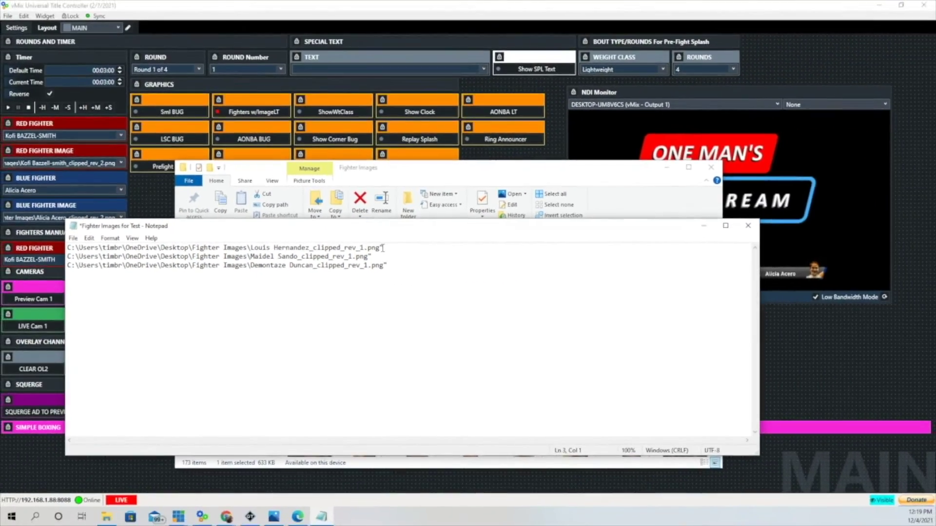
{"action": "left_click", "coordinate": [382, 248]}
{"action": "key", "text": "BackSpace"}
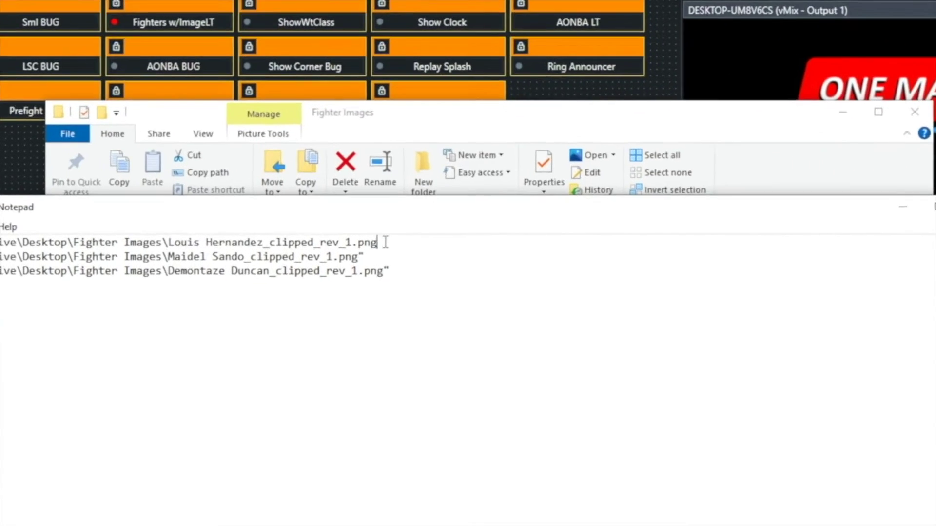
{"action": "left_click", "coordinate": [365, 257]}
{"action": "key", "text": "BackSpace"}
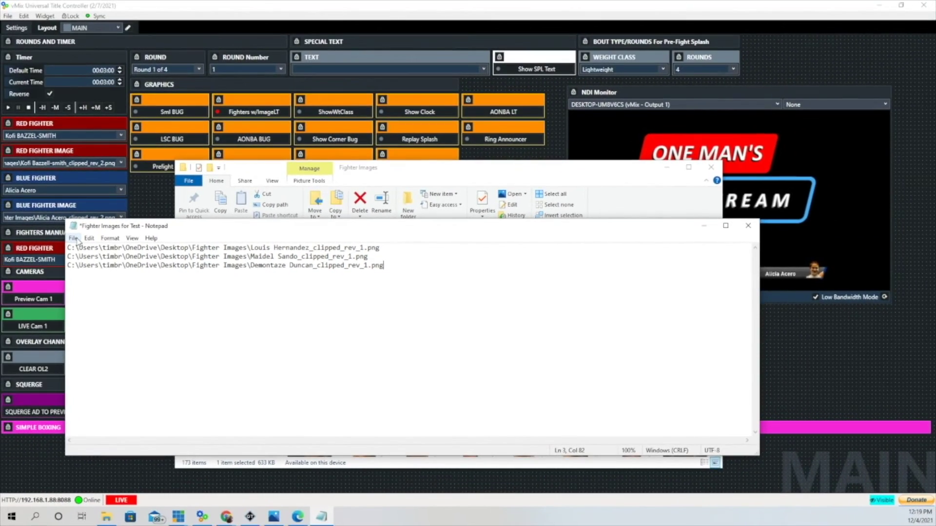
Save the cleaned path list and close Notepad
{"action": "left_click", "coordinate": [74, 239]}
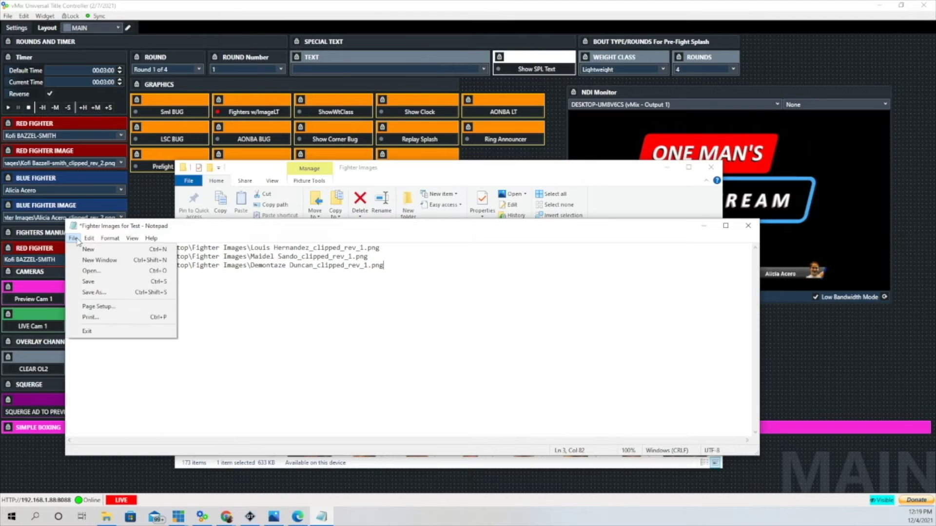
{"action": "left_click", "coordinate": [89, 281]}
{"action": "left_click", "coordinate": [748, 225]}
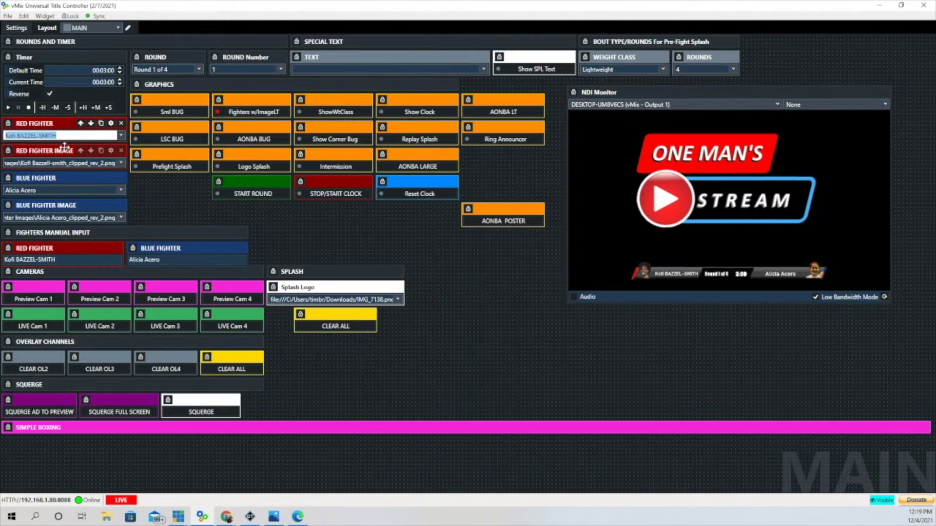
Load the RED FIGHTER IMAGE widget's items from Fighter Images for Test and confirm
{"action": "left_click", "coordinate": [112, 151]}
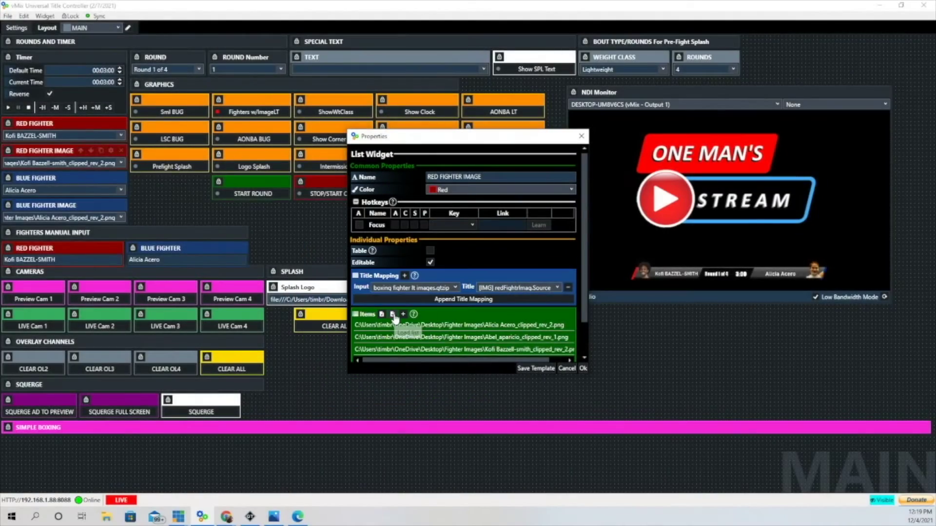
{"action": "left_click", "coordinate": [396, 314]}
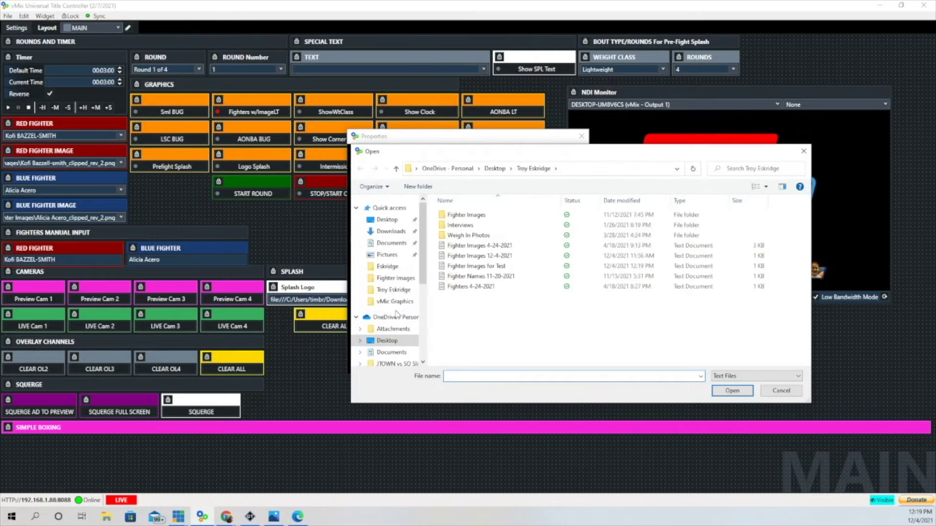
{"action": "left_click", "coordinate": [475, 266]}
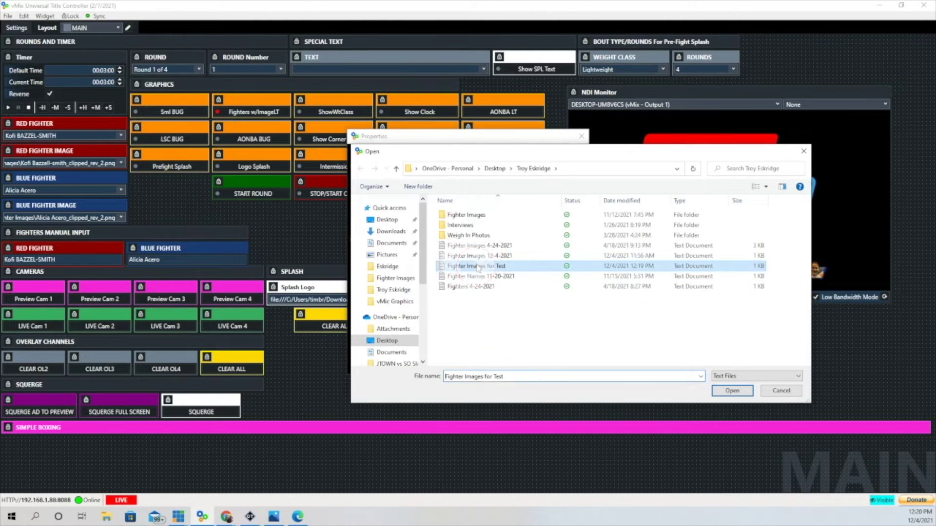
{"action": "left_click", "coordinate": [724, 391]}
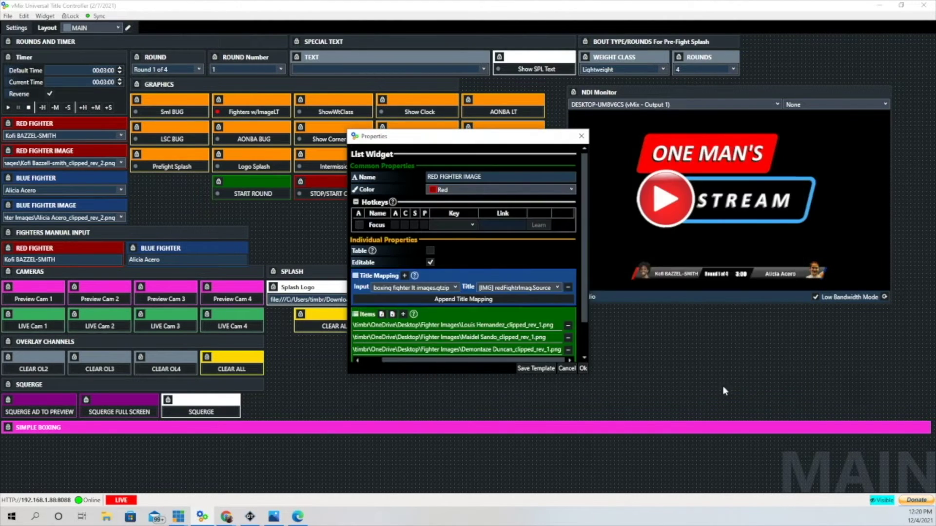
{"action": "left_click", "coordinate": [583, 369]}
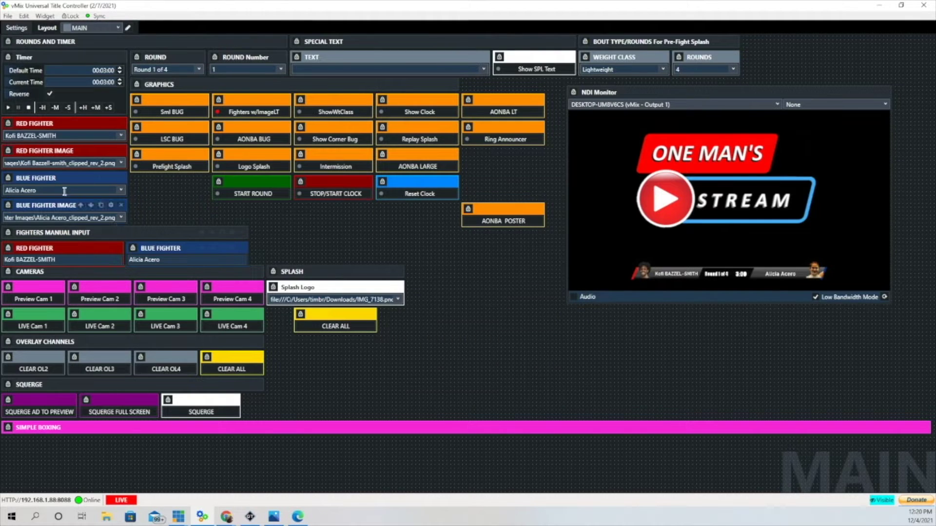
{"action": "left_click", "coordinate": [122, 163]}
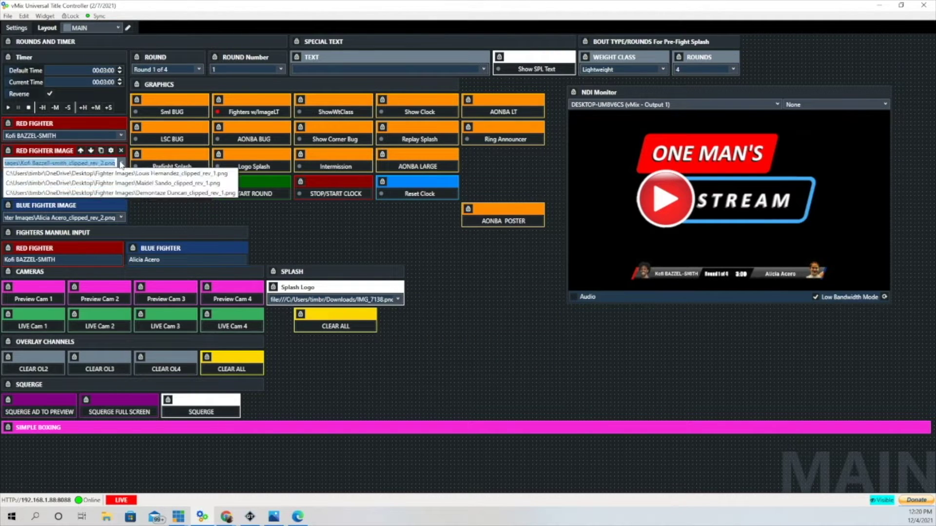
{"action": "left_click", "coordinate": [119, 174]}
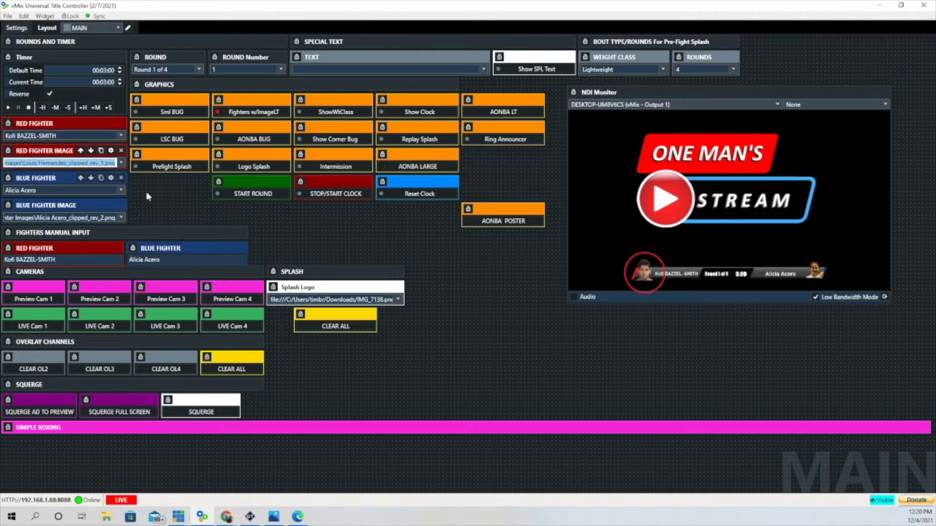
{"action": "left_click", "coordinate": [122, 163]}
{"action": "left_click", "coordinate": [120, 183]}
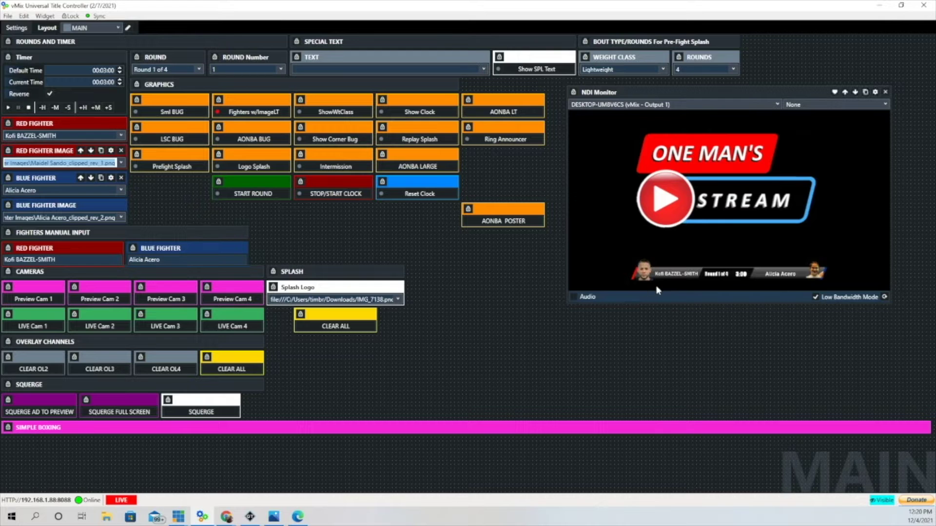
{"action": "left_click", "coordinate": [121, 163]}
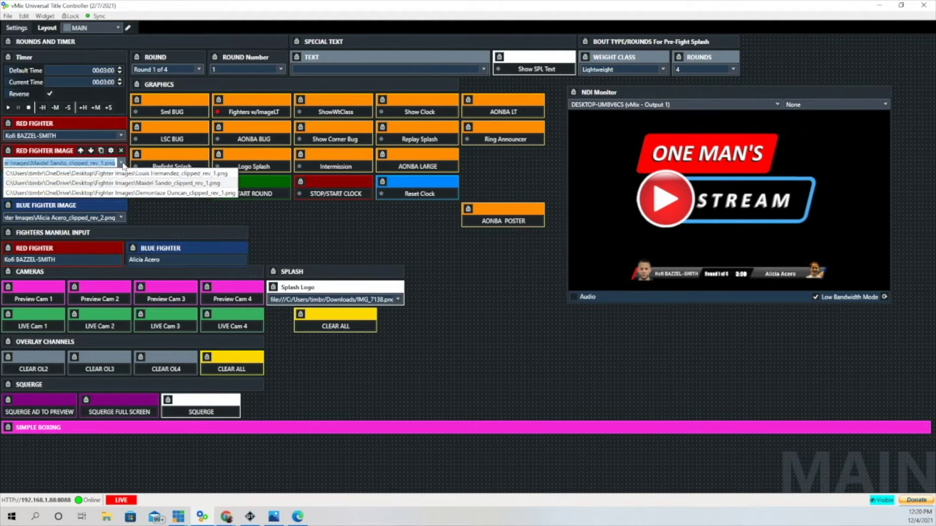
{"action": "left_click", "coordinate": [122, 193]}
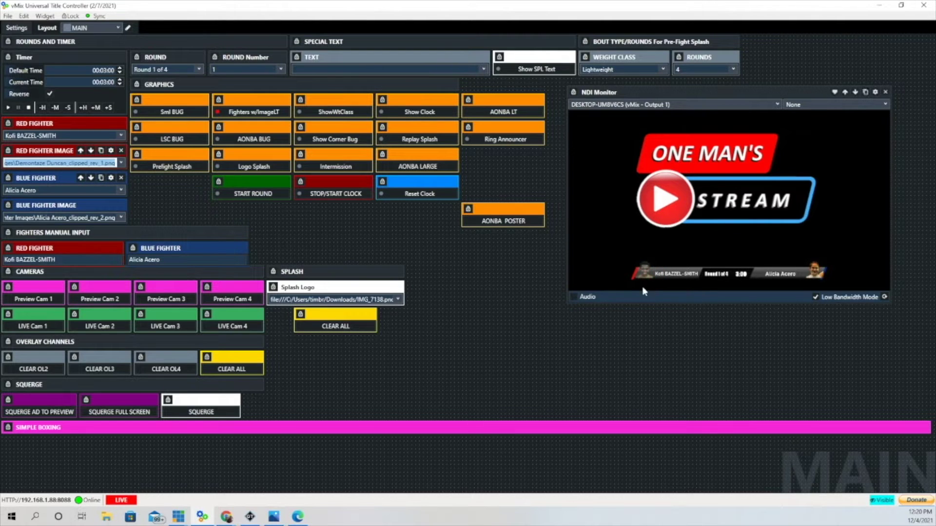
Open the RED FIGHTER IMAGE widget's properties and add an empty fourth item
{"action": "left_click", "coordinate": [112, 153]}
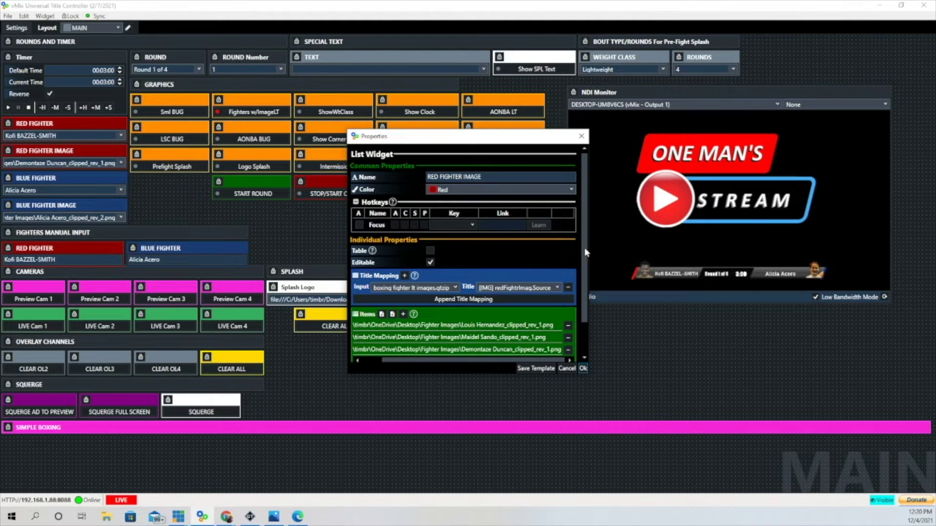
{"action": "left_click_drag", "start_coordinate": [585, 251], "coordinate": [588, 273]}
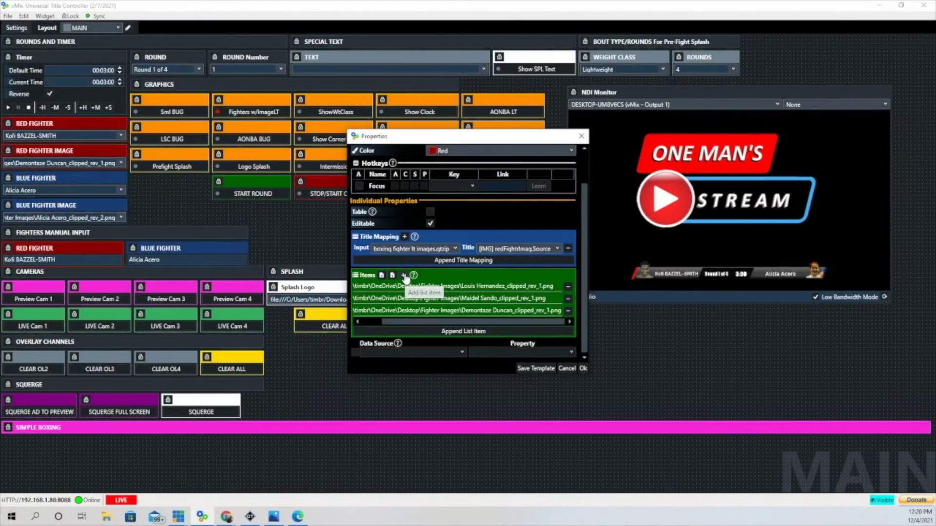
{"action": "left_click", "coordinate": [403, 275]}
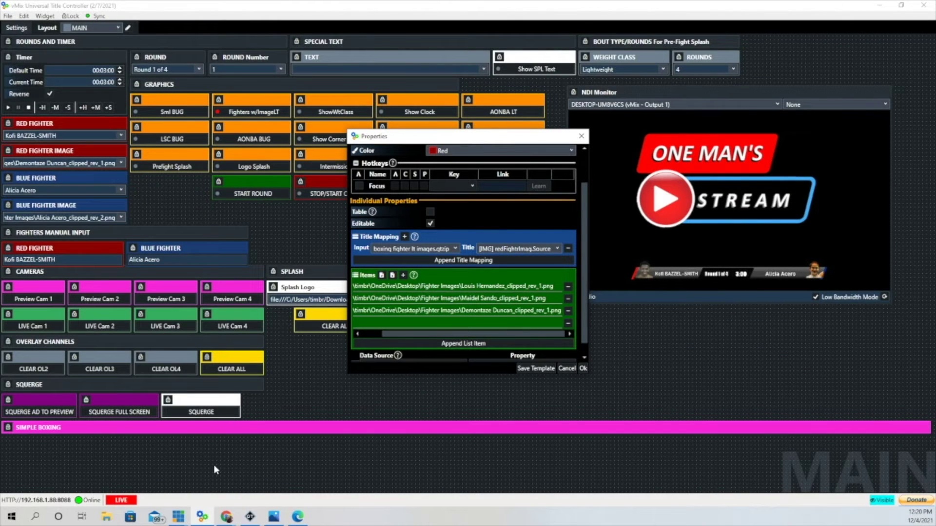
{"action": "left_click", "coordinate": [106, 516]}
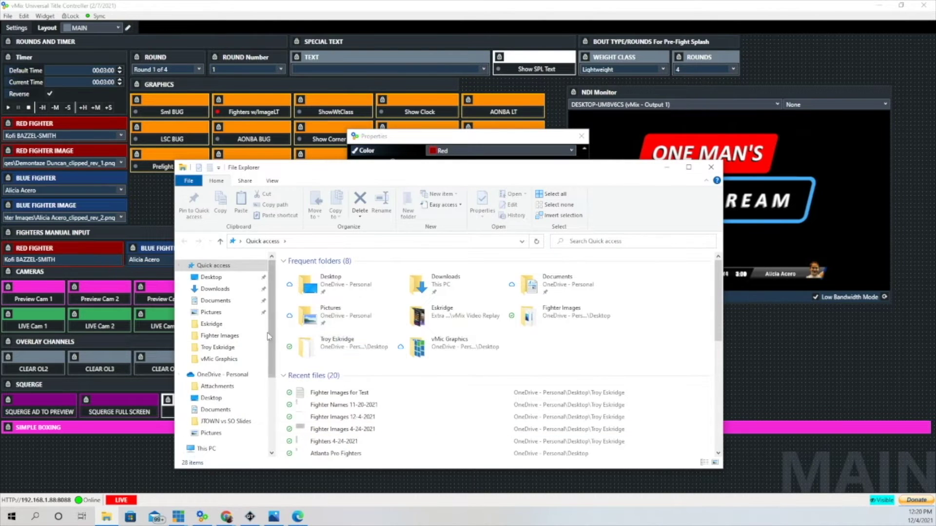
{"action": "left_click", "coordinate": [219, 335]}
{"action": "left_click", "coordinate": [576, 440]}
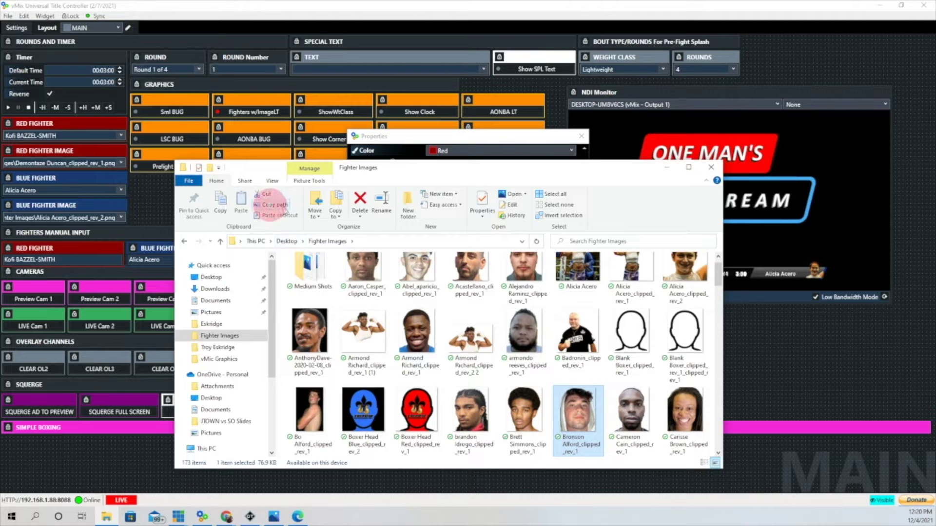
{"action": "left_click", "coordinate": [285, 209]}
{"action": "left_click", "coordinate": [459, 323]}
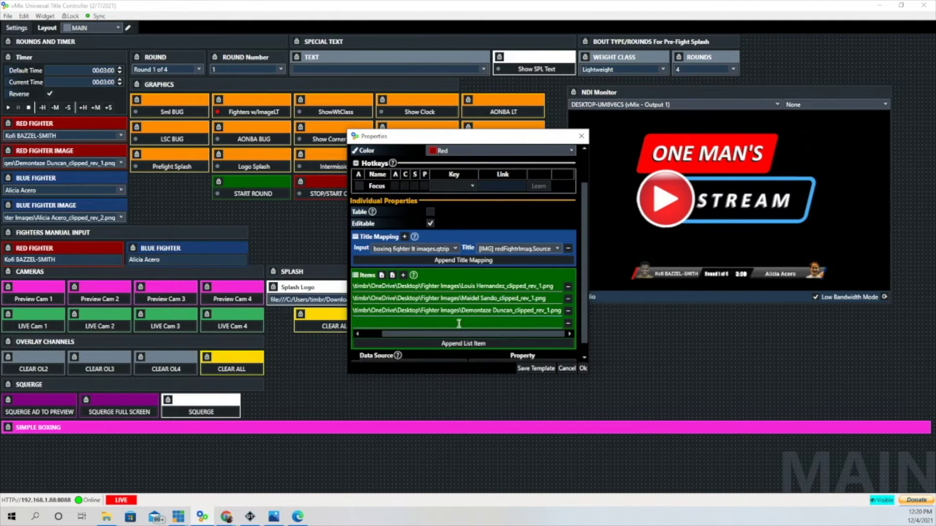
{"action": "right_click", "coordinate": [362, 324]}
{"action": "left_click", "coordinate": [387, 352]}
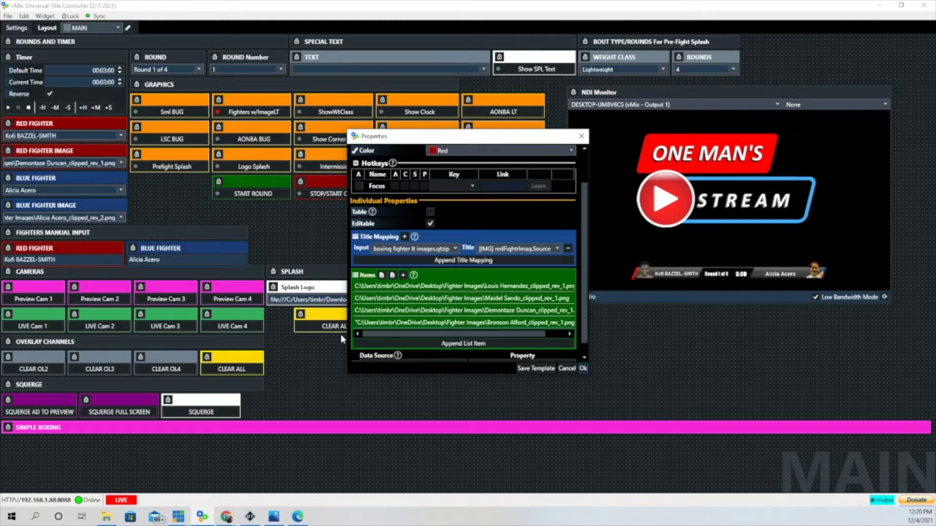
{"action": "key", "text": "Delete"}
{"action": "left_click", "coordinate": [583, 368]}
{"action": "left_click", "coordinate": [121, 163]}
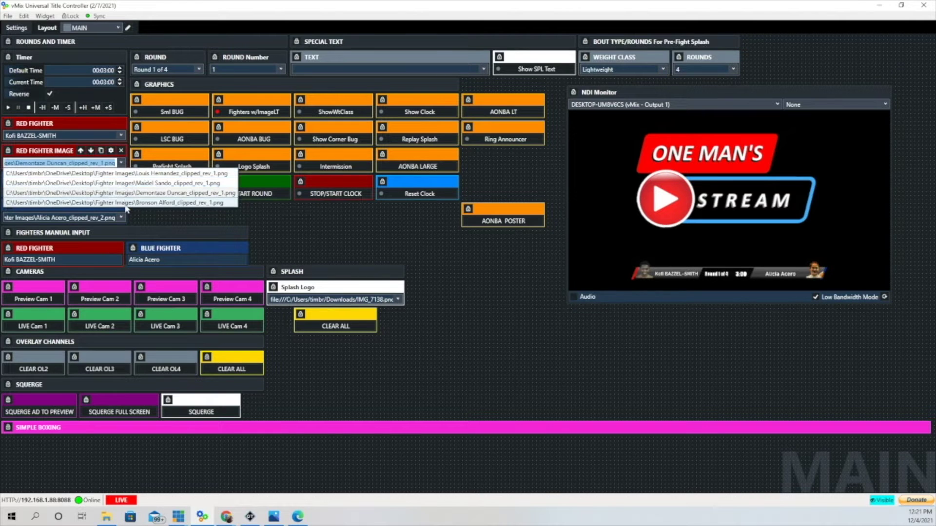
{"action": "left_click", "coordinate": [102, 202]}
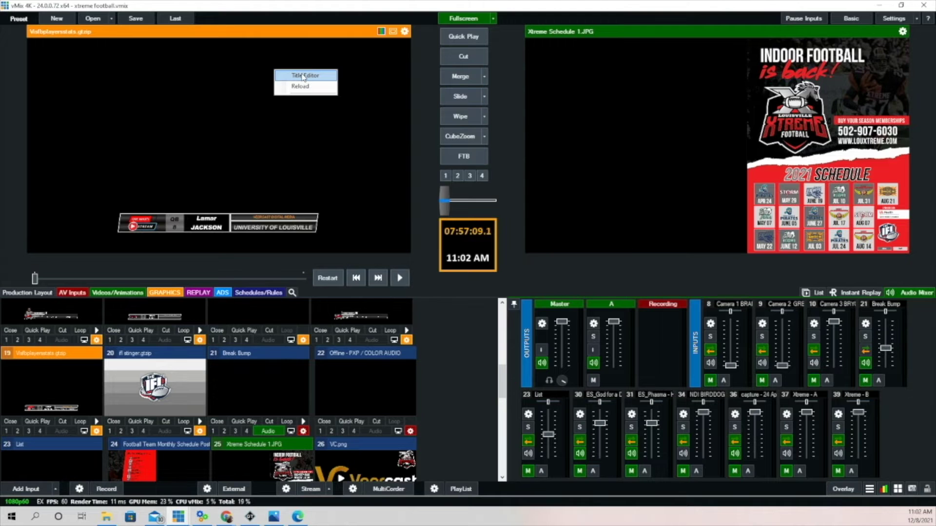
Open the Visfbplayersstats title's fields in vMix's Title Editor
{"action": "left_click", "coordinate": [303, 77]}
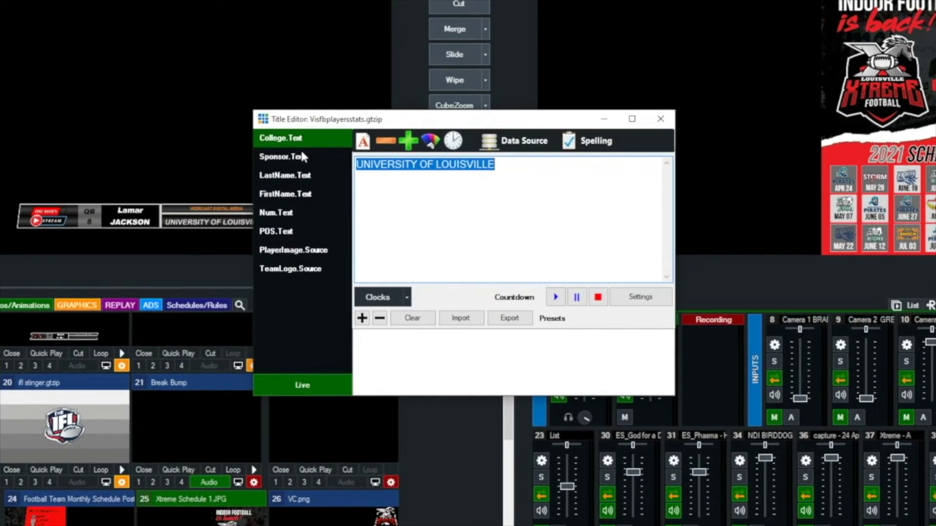
Review the College, Sponsor, LastName and FirstName fields, confirming FirstName reads Lamar
{"action": "left_click", "coordinate": [301, 143]}
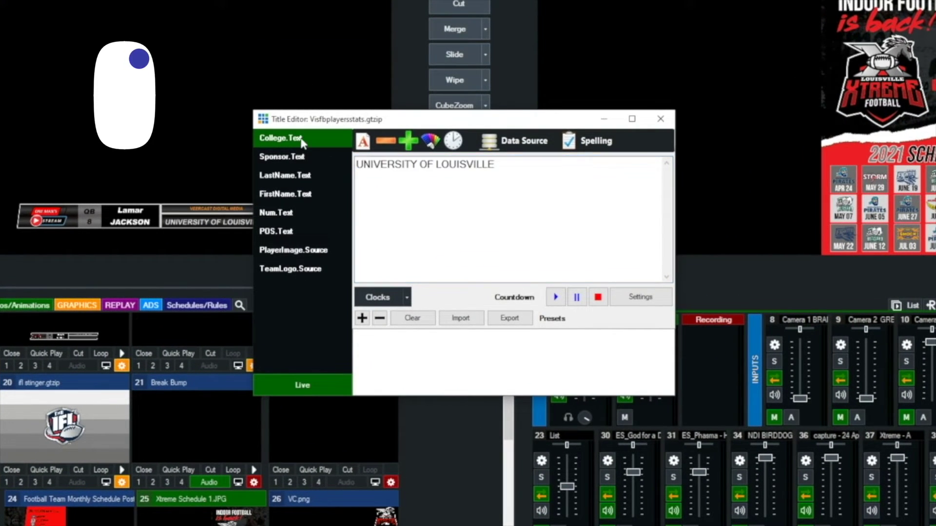
{"action": "left_click", "coordinate": [299, 158]}
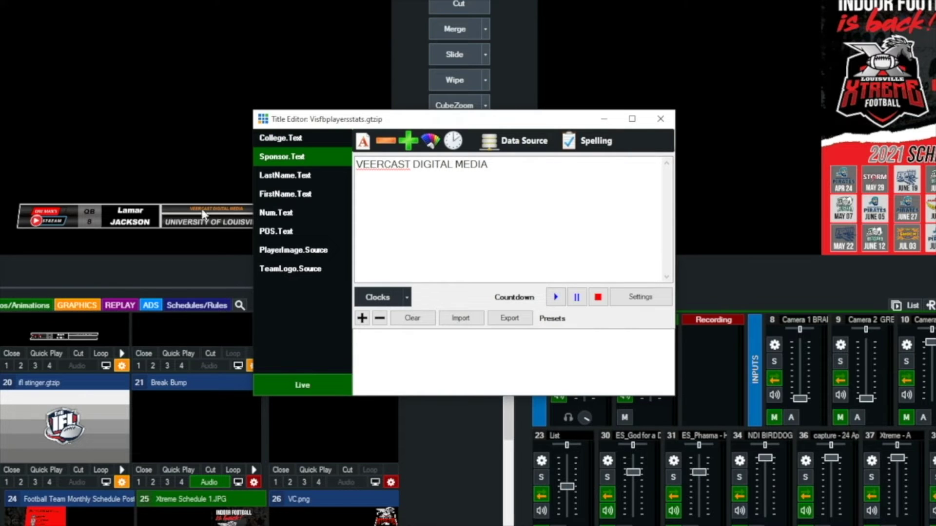
{"action": "left_click_drag", "start_coordinate": [411, 125], "coordinate": [479, 110]}
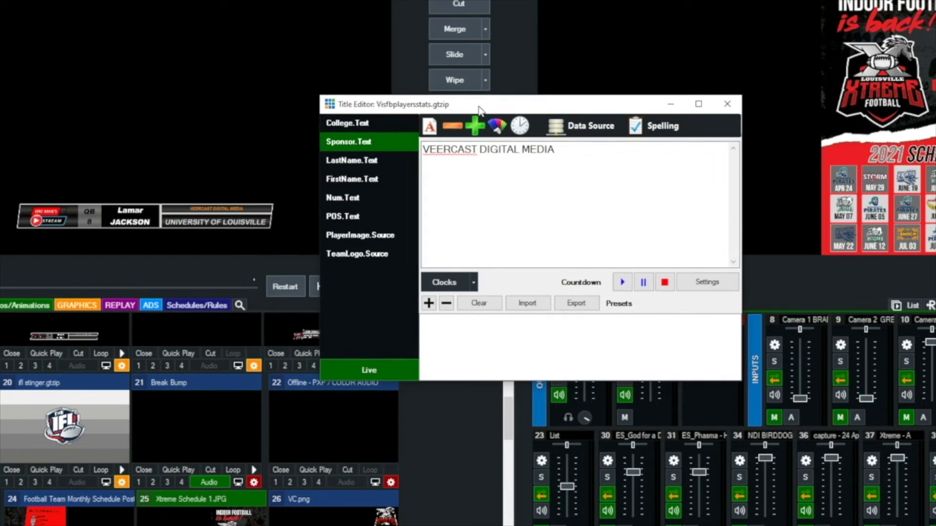
{"action": "left_click", "coordinate": [356, 165]}
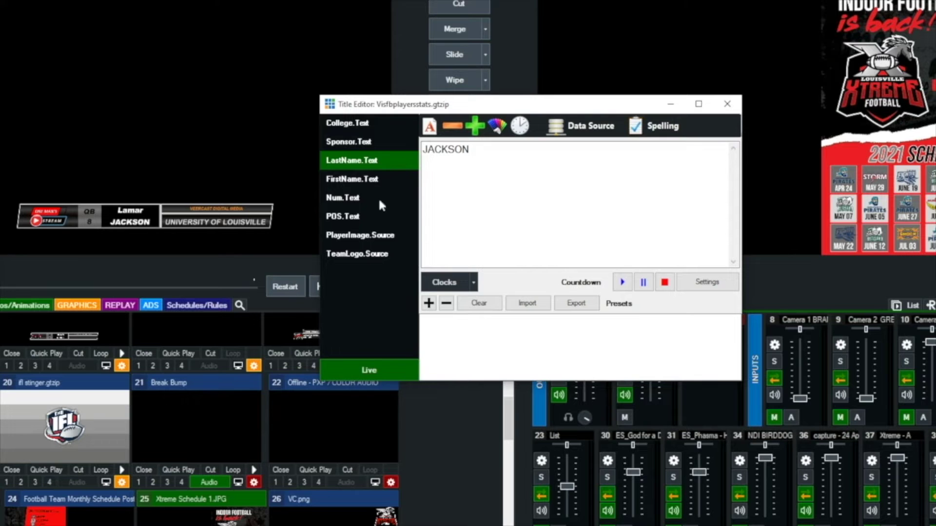
{"action": "left_click", "coordinate": [352, 180]}
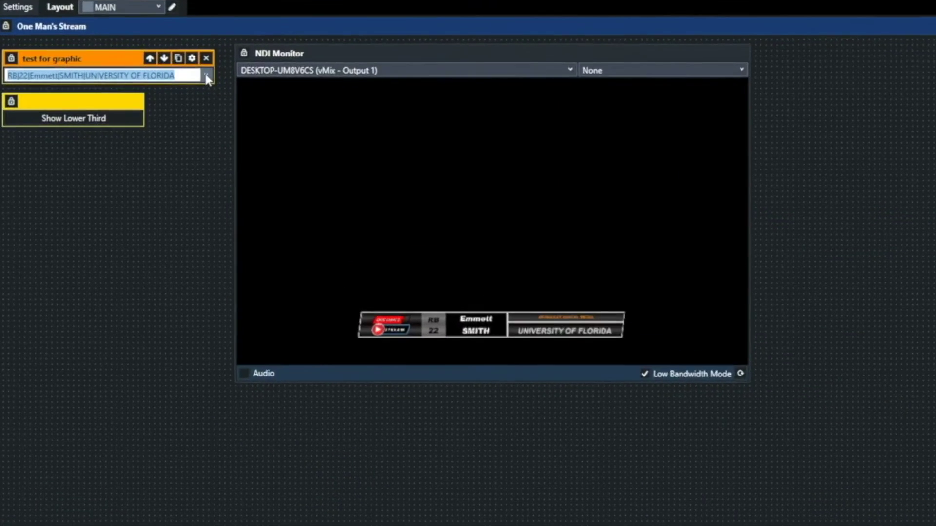
{"action": "left_click", "coordinate": [157, 77]}
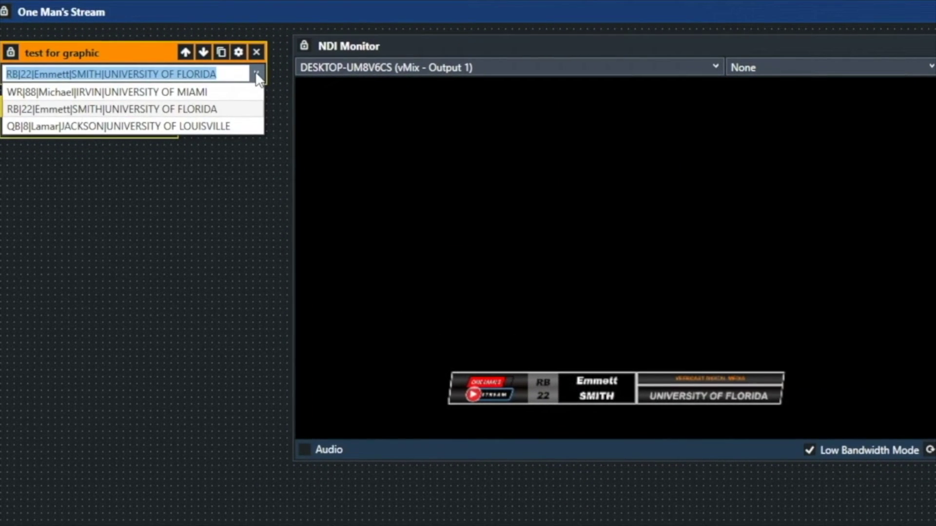
Load WR 88 Michael Irvin (University of Miami) and open the list widget's properties
{"action": "left_click", "coordinate": [235, 128]}
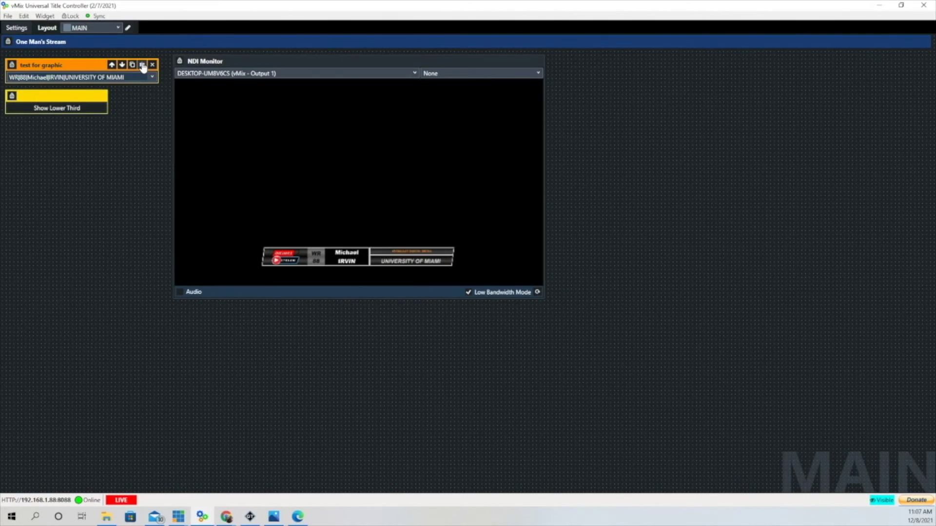
{"action": "left_click", "coordinate": [143, 65]}
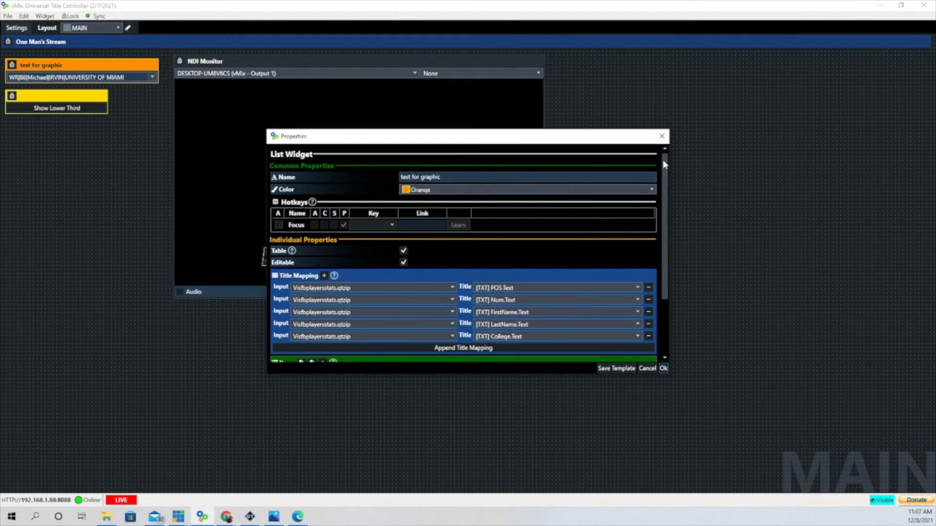
Clear the layout and add a new list widget, naming it 'test for graphi' so far
{"action": "left_click_drag", "start_coordinate": [663, 159], "coordinate": [660, 168]}
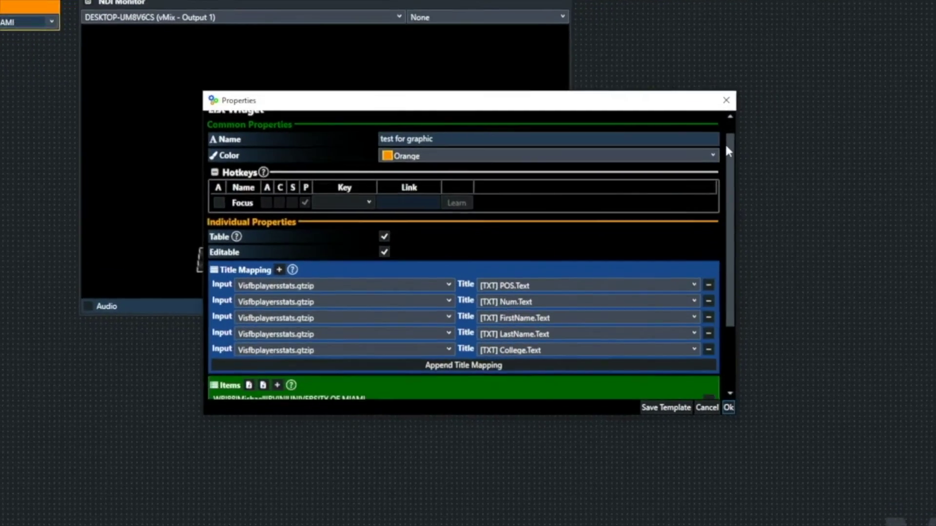
{"action": "left_click_drag", "start_coordinate": [726, 147], "coordinate": [805, 186]}
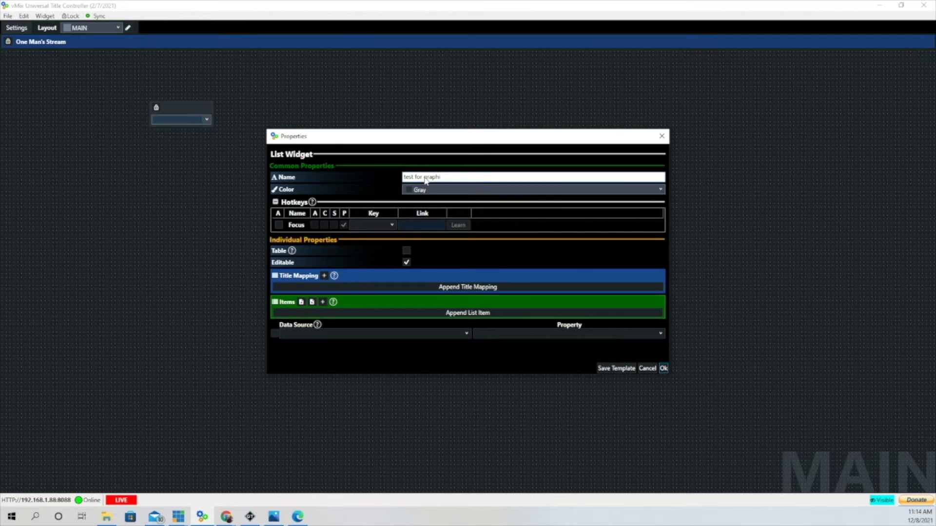
Name the list 'test for graphic', colour it orange, widen it and move it top-left
{"action": "type", "text": "c"}
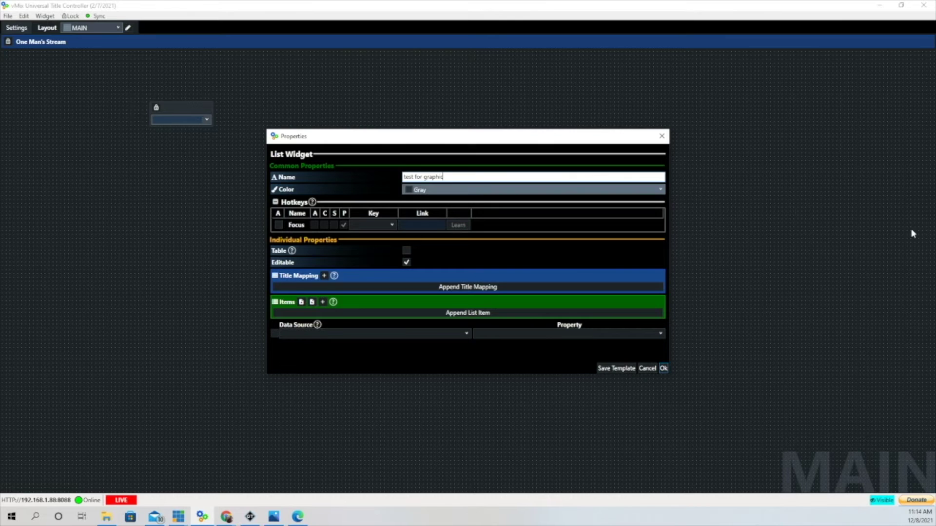
{"action": "left_click", "coordinate": [661, 190]}
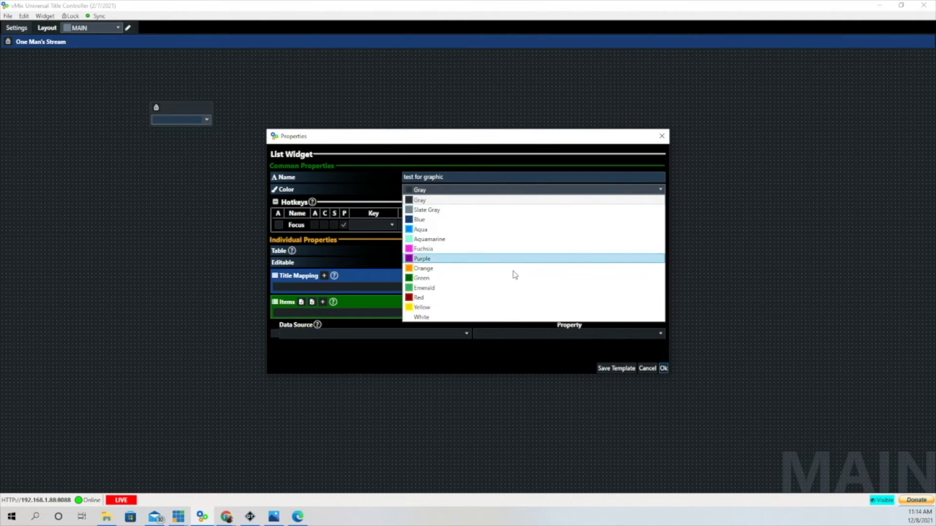
{"action": "left_click", "coordinate": [449, 268]}
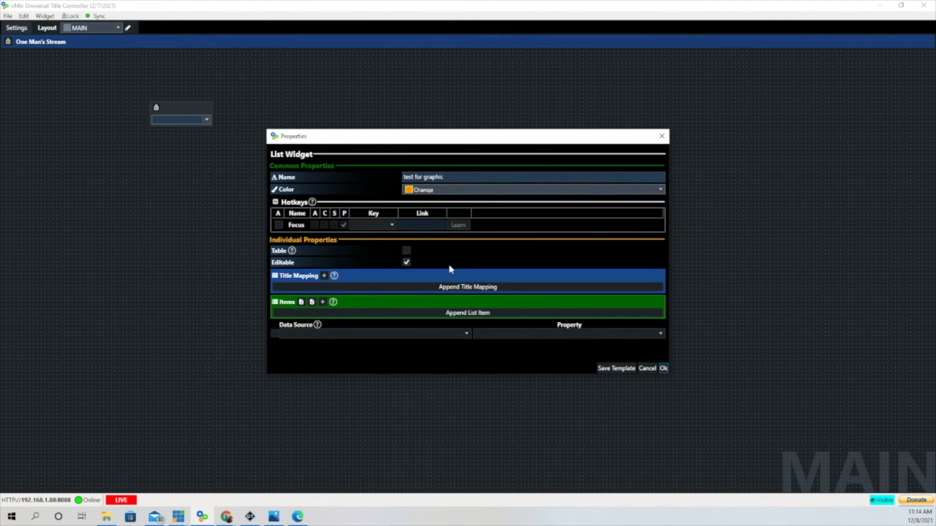
{"action": "left_click", "coordinate": [663, 368]}
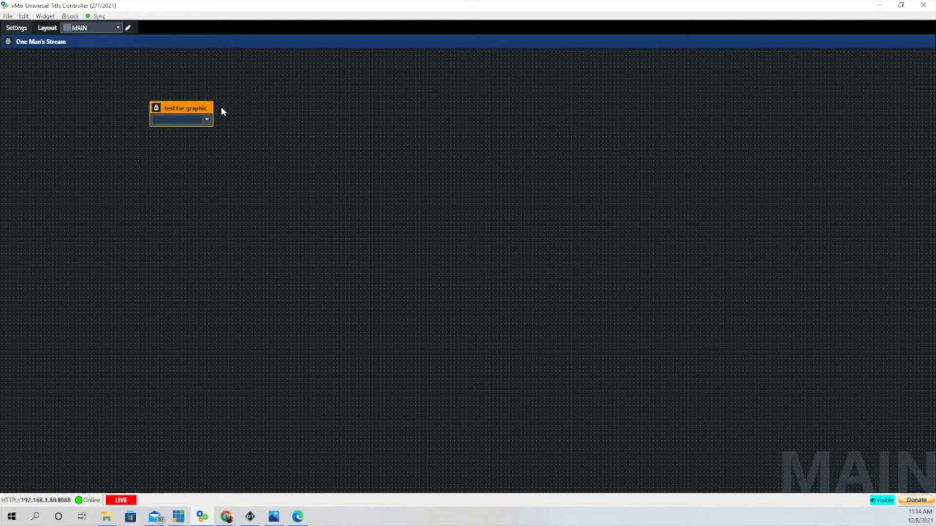
{"action": "left_click_drag", "start_coordinate": [214, 106], "coordinate": [268, 106]}
{"action": "left_click_drag", "start_coordinate": [194, 111], "coordinate": [51, 61]}
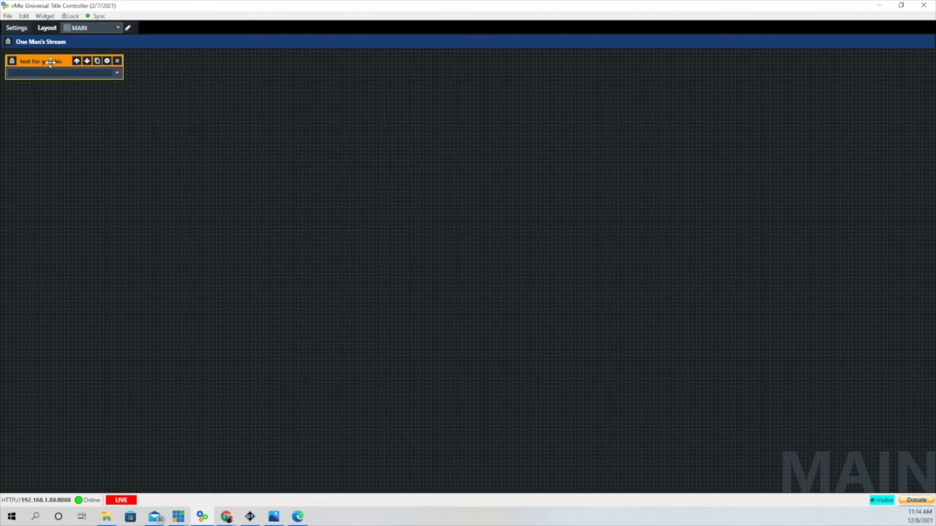
Add a widened yellow 'Show lower third' button beneath the test for graphic list
{"action": "left_click", "coordinate": [45, 16]}
{"action": "left_click", "coordinate": [54, 34]}
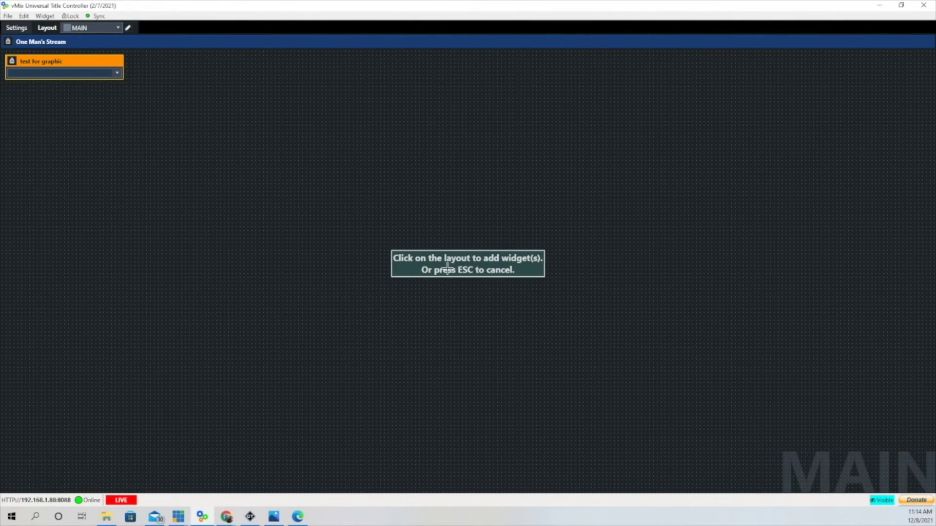
{"action": "left_click", "coordinate": [86, 214]}
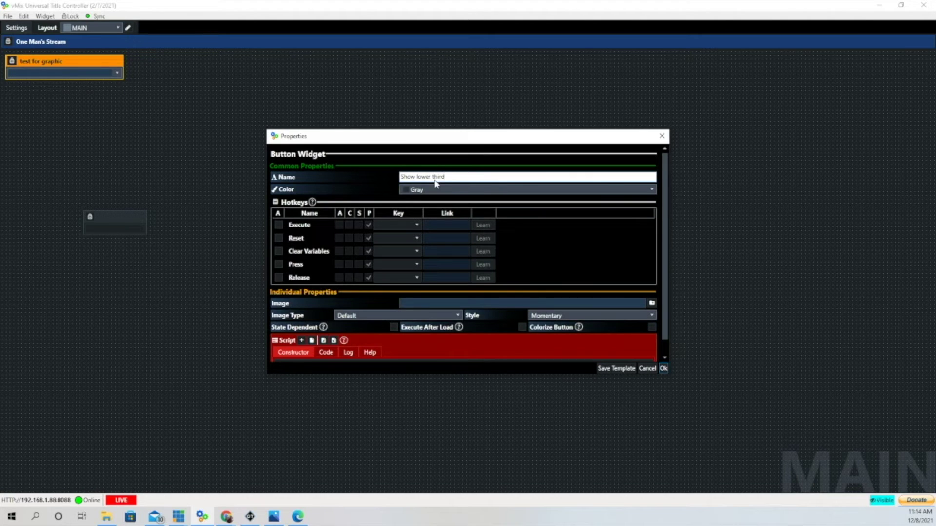
{"action": "left_click", "coordinate": [487, 189]}
{"action": "left_click", "coordinate": [436, 305]}
{"action": "left_click", "coordinate": [664, 369]}
{"action": "left_click_drag", "start_coordinate": [147, 222], "coordinate": [178, 222]}
{"action": "left_click_drag", "start_coordinate": [100, 216], "coordinate": [22, 87]}
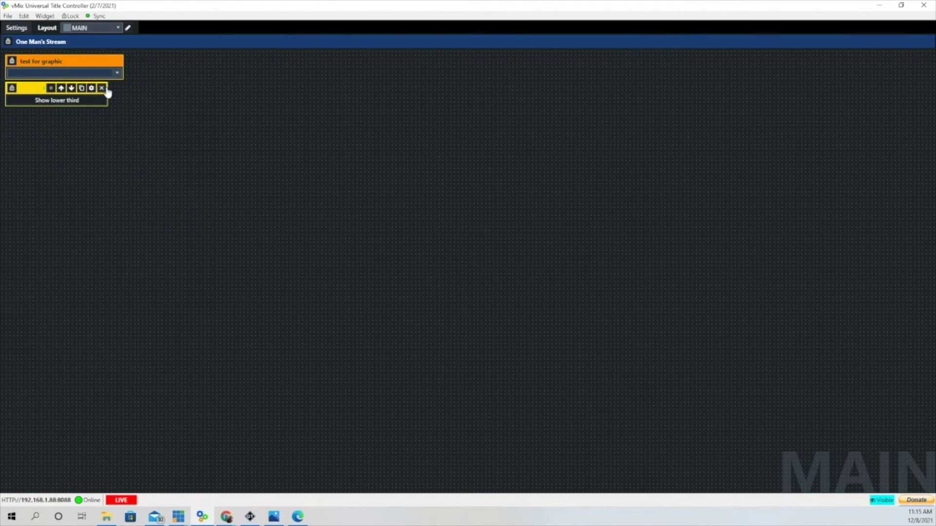
Add an NDI Monitor widget at the top of the layout and widen it
{"action": "left_click", "coordinate": [45, 15]}
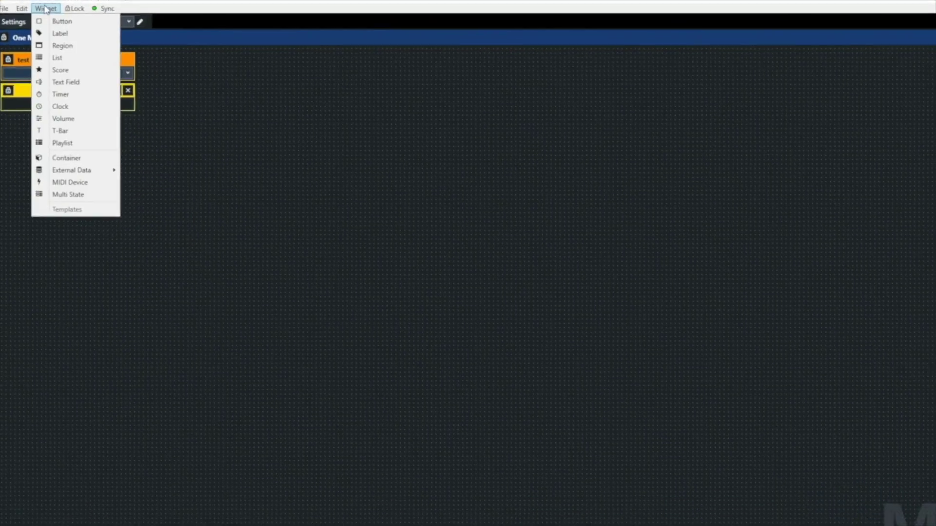
{"action": "mouse_move", "coordinate": [70, 172]}
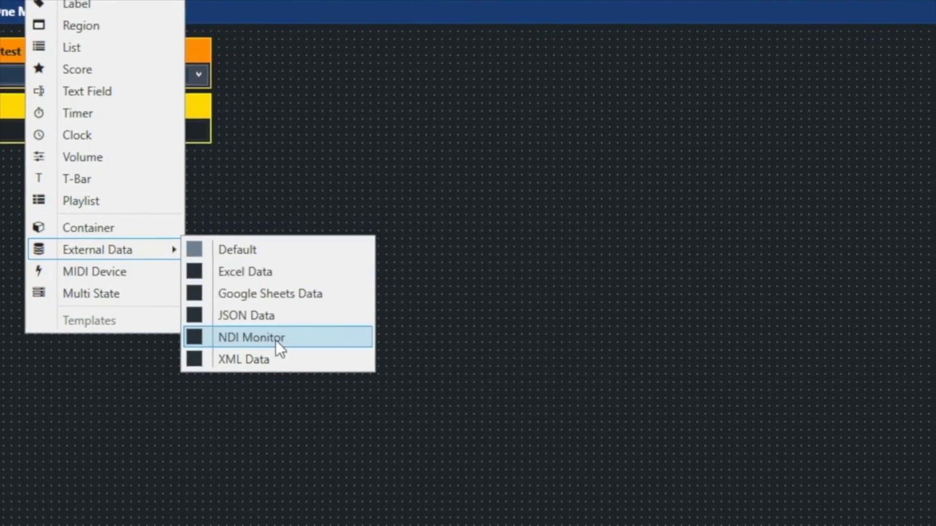
{"action": "left_click", "coordinate": [173, 224]}
{"action": "left_click", "coordinate": [348, 54]}
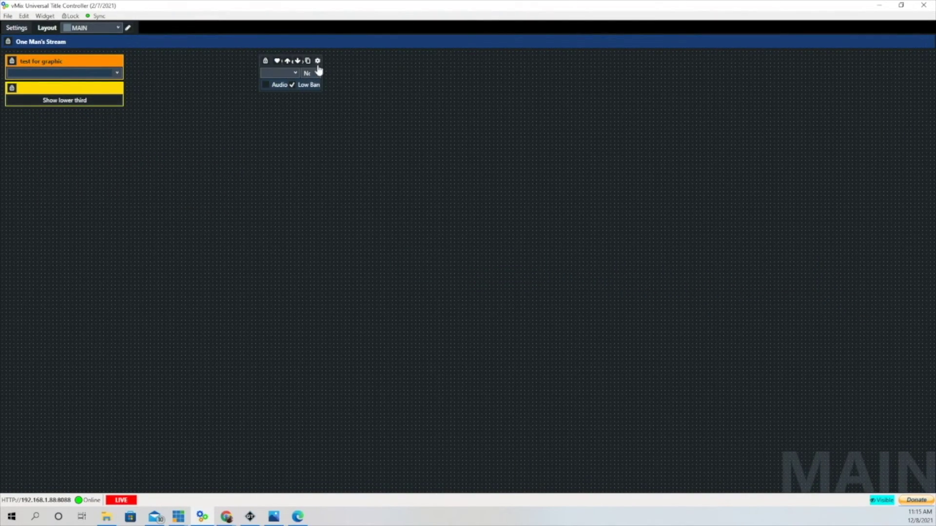
{"action": "left_click_drag", "start_coordinate": [322, 71], "coordinate": [532, 85]}
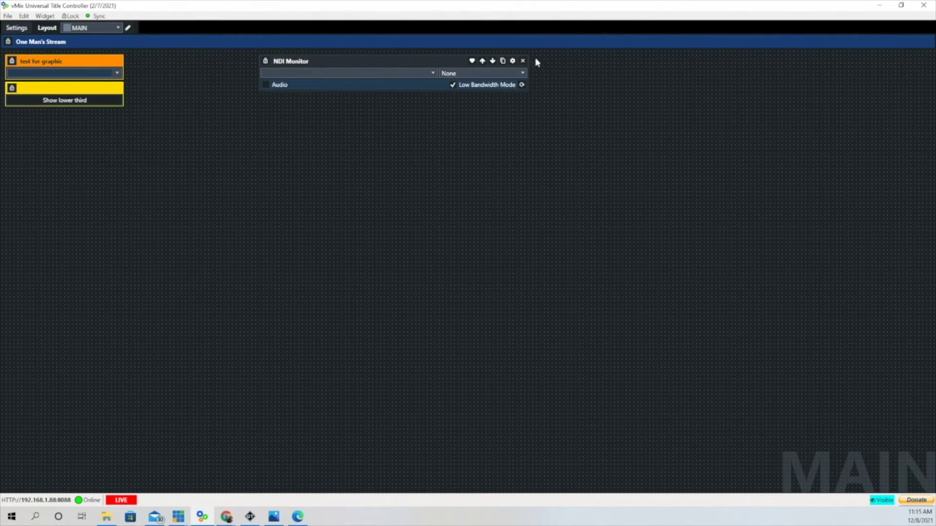
Point the monitor to the Desktop NDI monitor dll, rename it 'NDI Monitor Program', and enlarge it
{"action": "left_click", "coordinate": [512, 61]}
{"action": "left_click", "coordinate": [581, 281]}
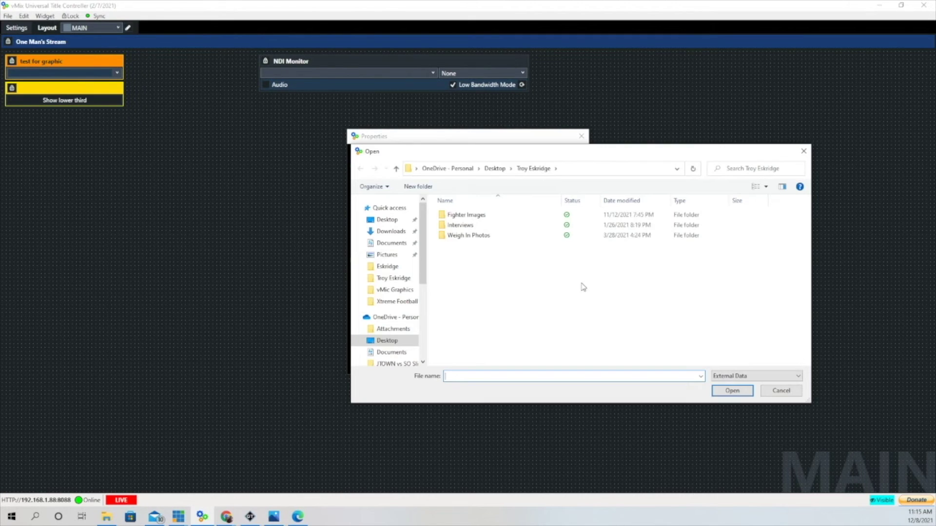
{"action": "left_click", "coordinate": [395, 340]}
{"action": "left_click", "coordinate": [487, 359]}
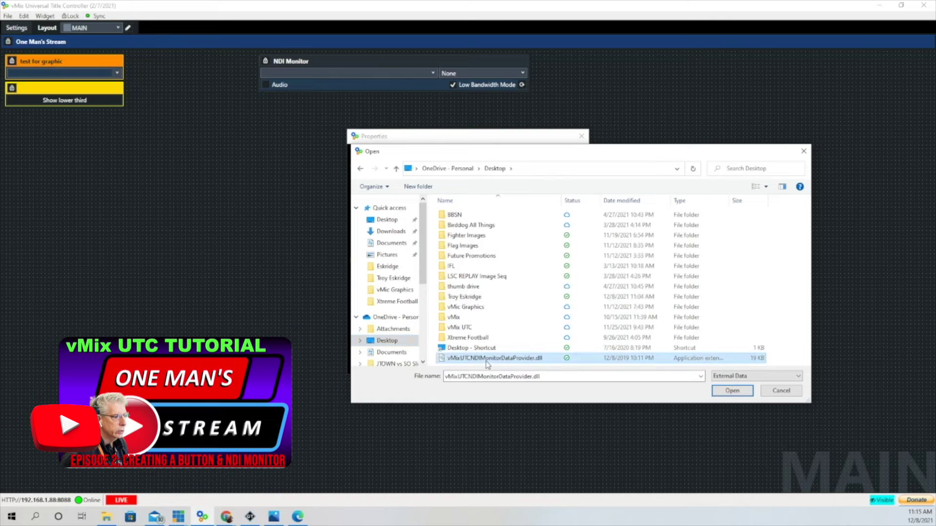
{"action": "left_click", "coordinate": [732, 390]}
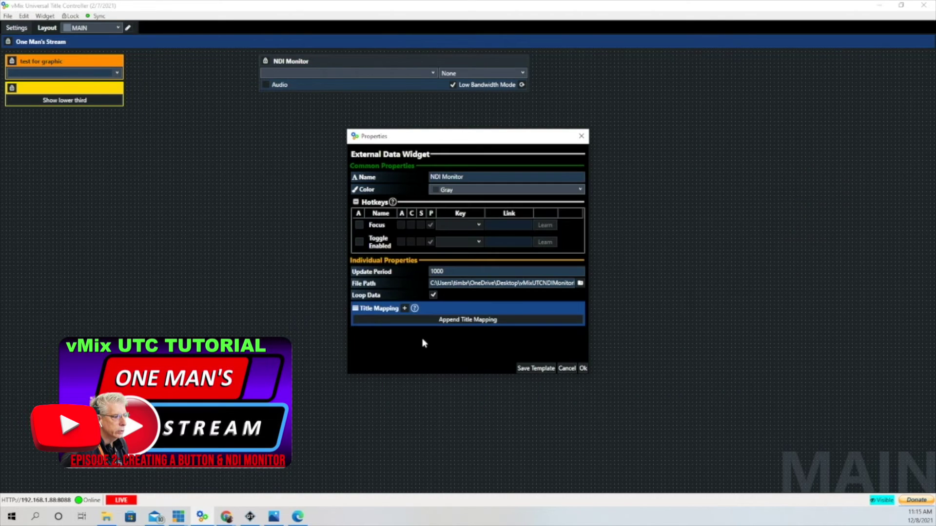
{"action": "left_click", "coordinate": [481, 177]}
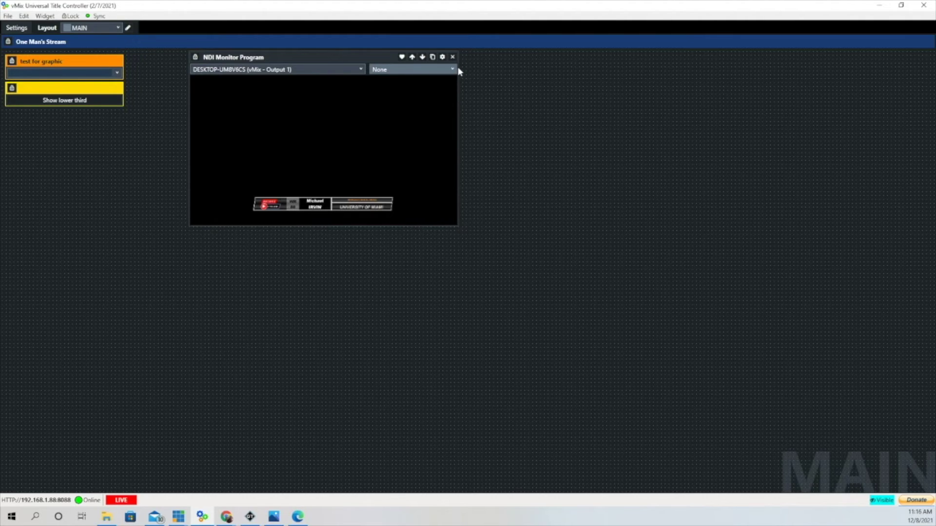
{"action": "left_click_drag", "start_coordinate": [459, 70], "coordinate": [504, 67]}
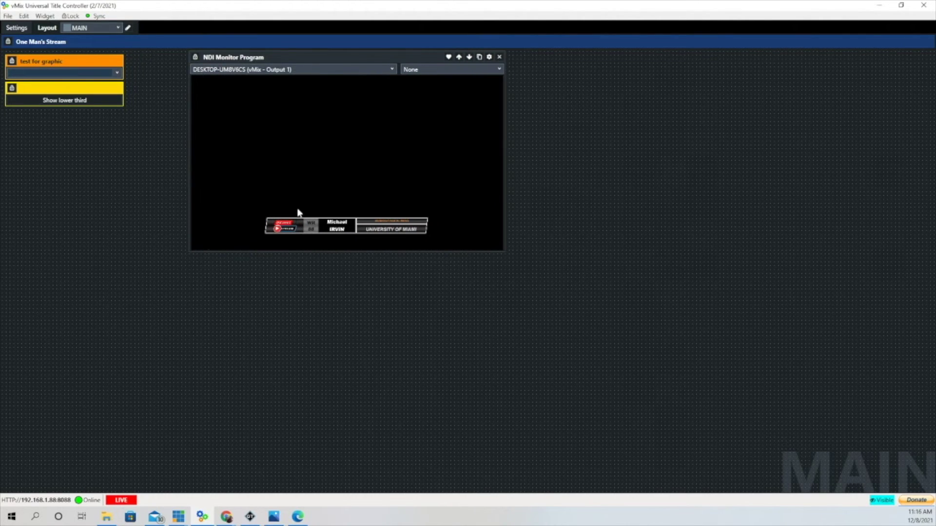
Add an OverlayInputXIn command to the Show lower third button's script
{"action": "left_click", "coordinate": [106, 87]}
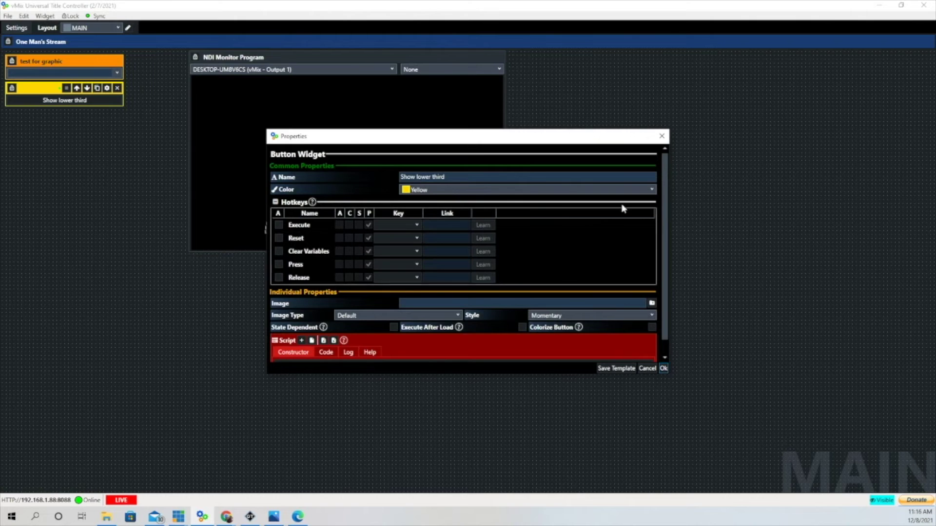
{"action": "left_click", "coordinate": [301, 341]}
{"action": "scroll", "coordinate": [300, 328], "scroll_direction": "down", "scroll_amount": 2}
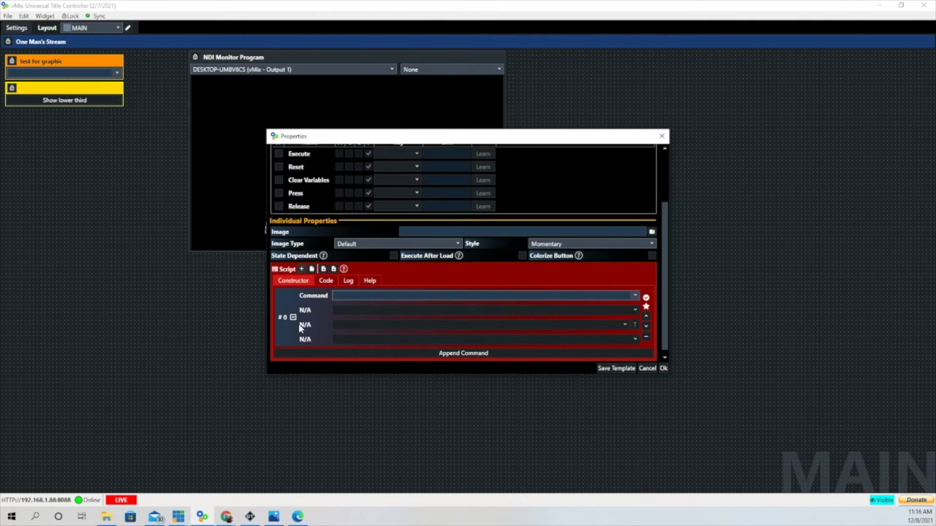
{"action": "left_click", "coordinate": [635, 296]}
{"action": "scroll", "coordinate": [380, 423], "scroll_direction": "down", "scroll_amount": 10}
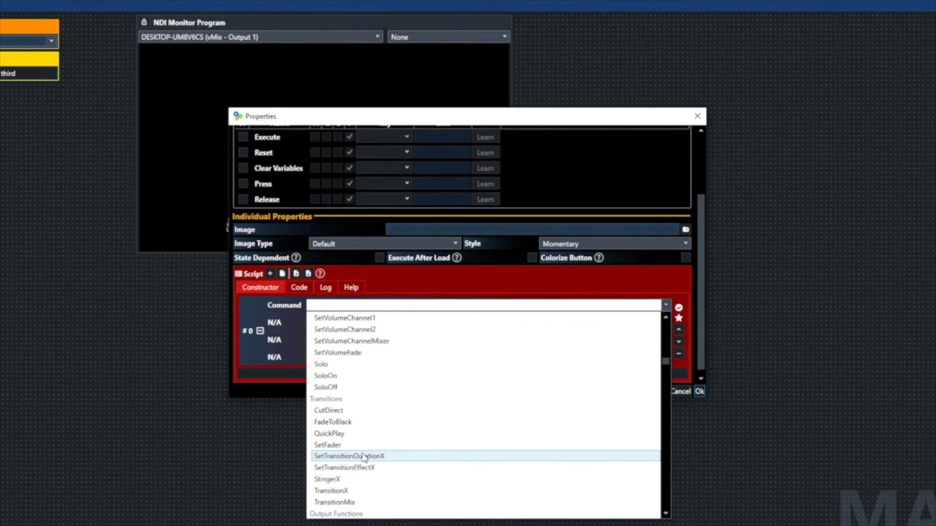
{"action": "scroll", "coordinate": [363, 455], "scroll_direction": "down", "scroll_amount": 20}
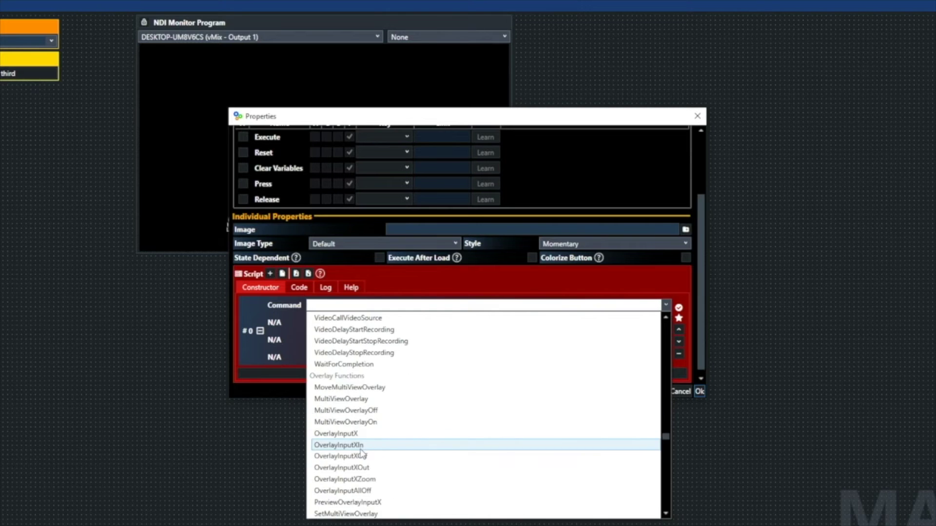
{"action": "scroll", "coordinate": [363, 456], "scroll_direction": "down", "scroll_amount": 3}
{"action": "left_click", "coordinate": [376, 346]}
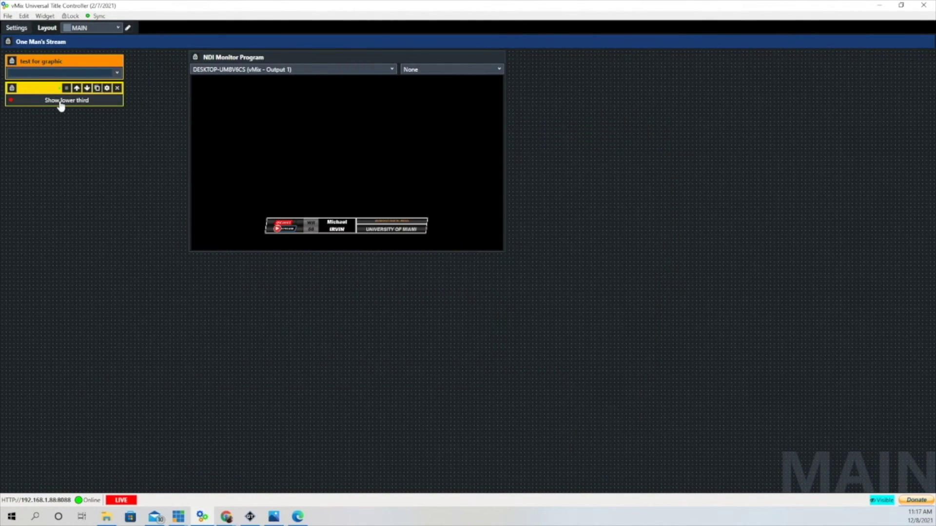
Test the button toggling the lower third, then pick the command's target vMix input
{"action": "left_click", "coordinate": [61, 102]}
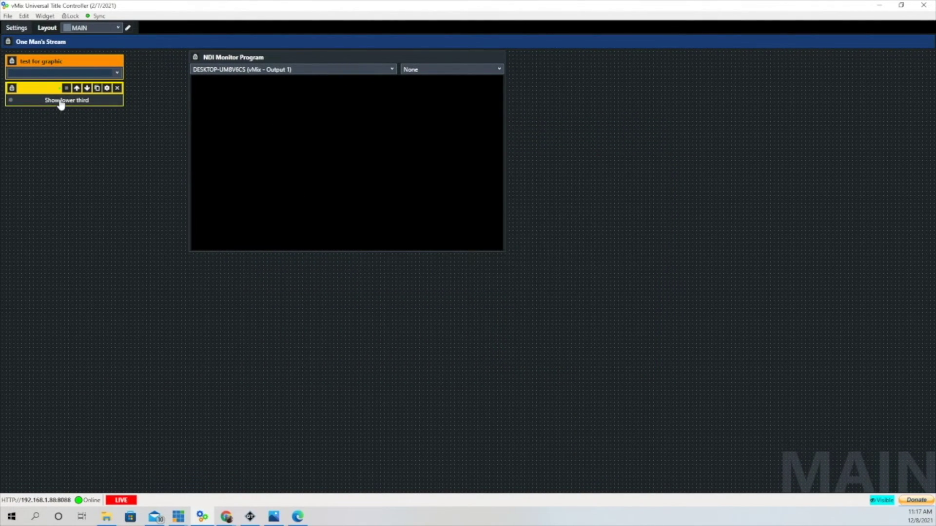
{"action": "left_click", "coordinate": [61, 103]}
{"action": "left_click", "coordinate": [61, 102]}
{"action": "left_click", "coordinate": [60, 103]}
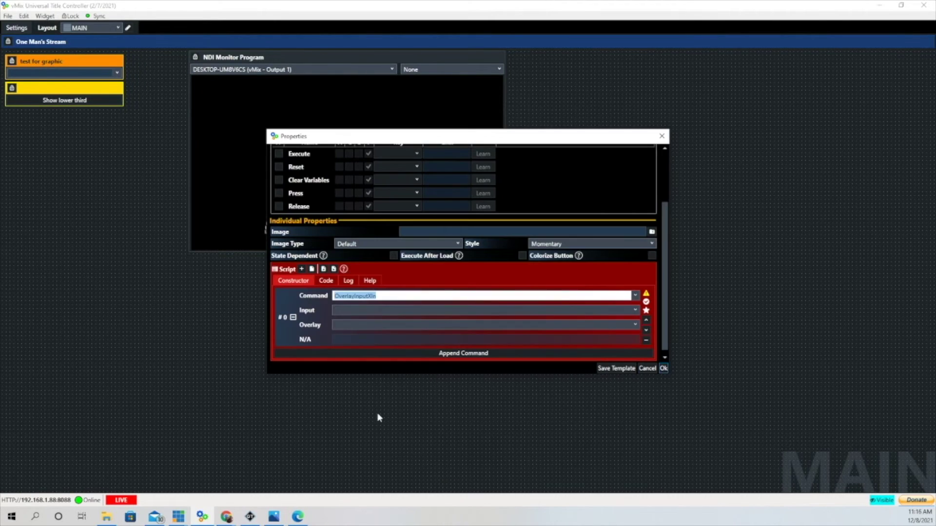
{"action": "left_click", "coordinate": [635, 310]}
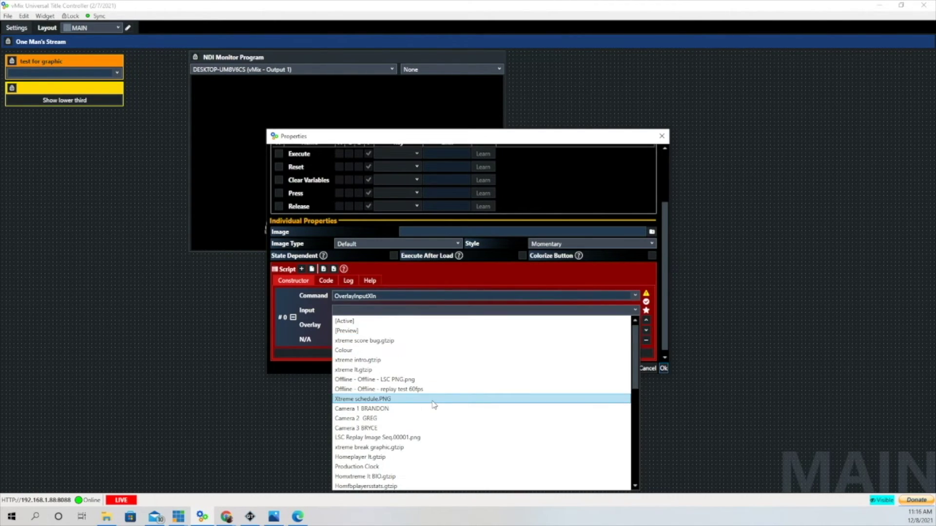
{"action": "scroll", "coordinate": [420, 472], "scroll_direction": "down", "scroll_amount": 2}
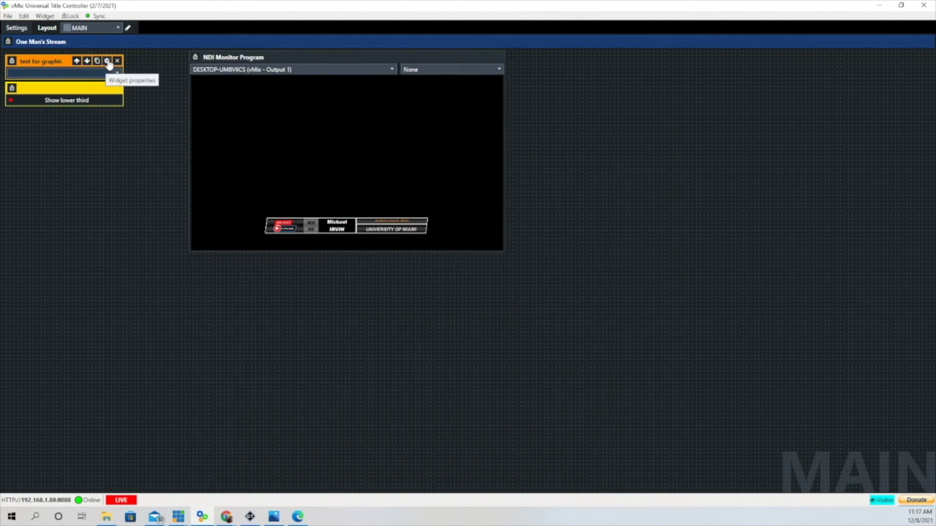
Map the list's first title row to Visfbplayersstats [TXT] POS.Text and add another row
{"action": "left_click", "coordinate": [108, 62]}
{"action": "left_click", "coordinate": [324, 275]}
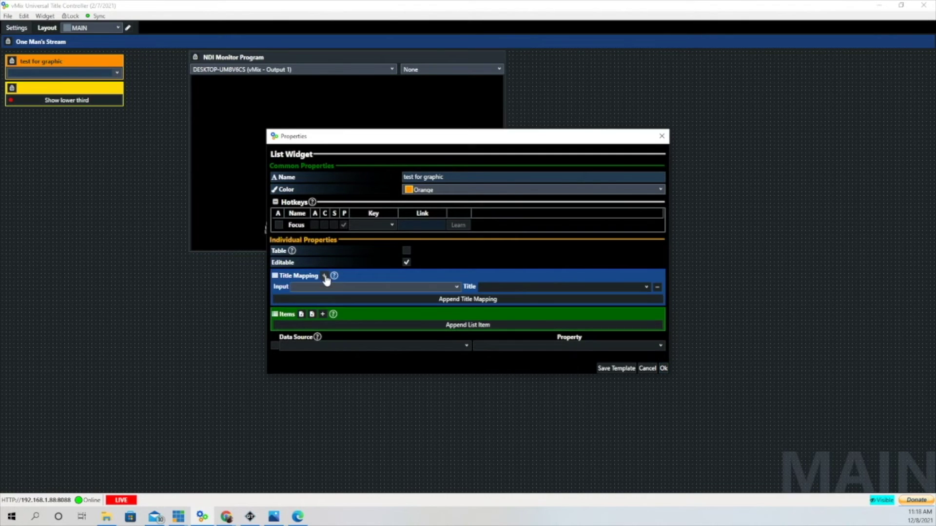
{"action": "left_click", "coordinate": [457, 287]}
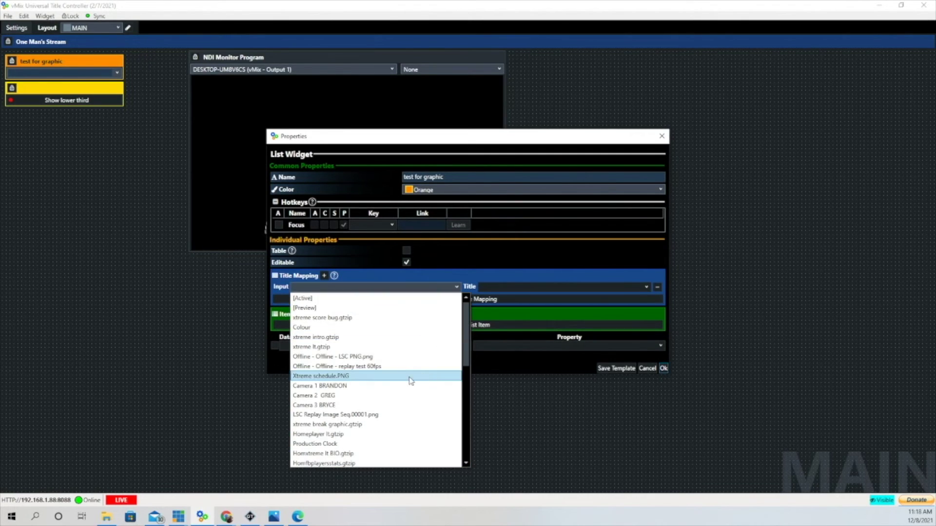
{"action": "scroll", "coordinate": [402, 385], "scroll_direction": "down", "scroll_amount": 3}
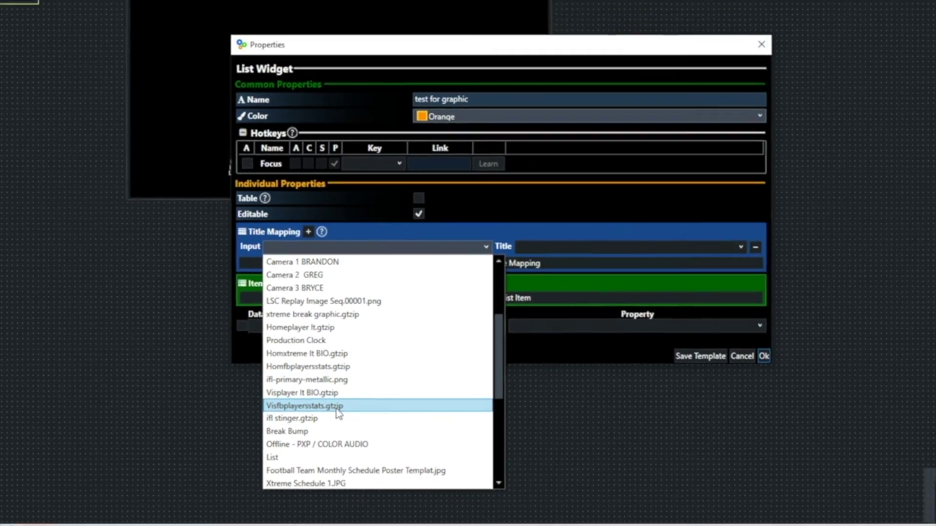
{"action": "left_click", "coordinate": [328, 408]}
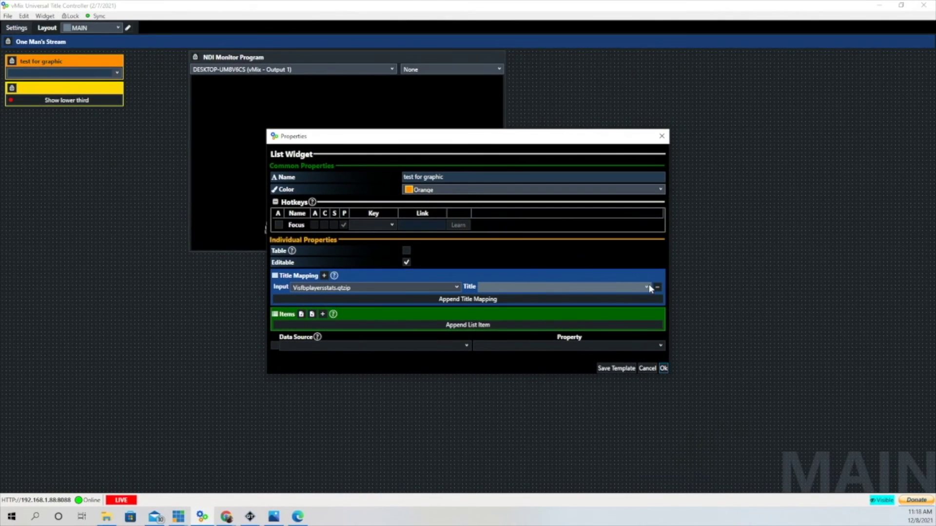
{"action": "left_click", "coordinate": [648, 288]}
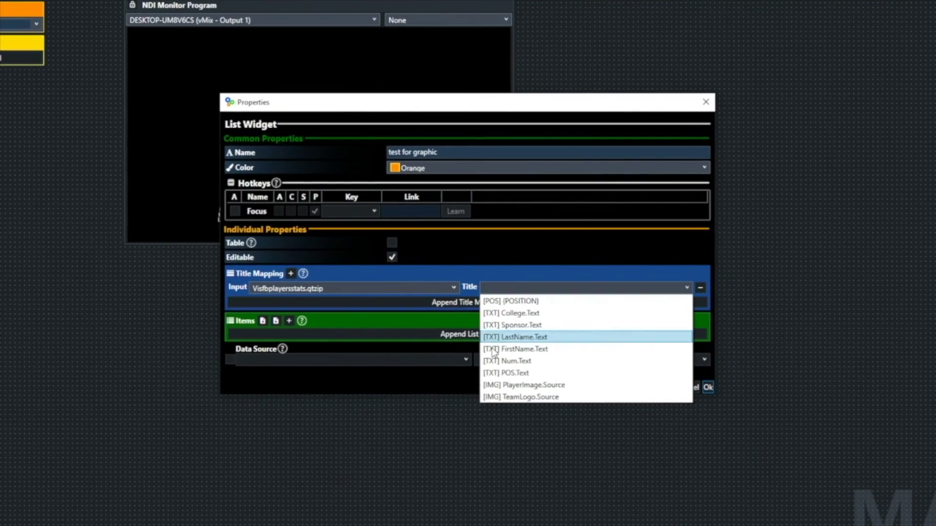
{"action": "left_click", "coordinate": [528, 373]}
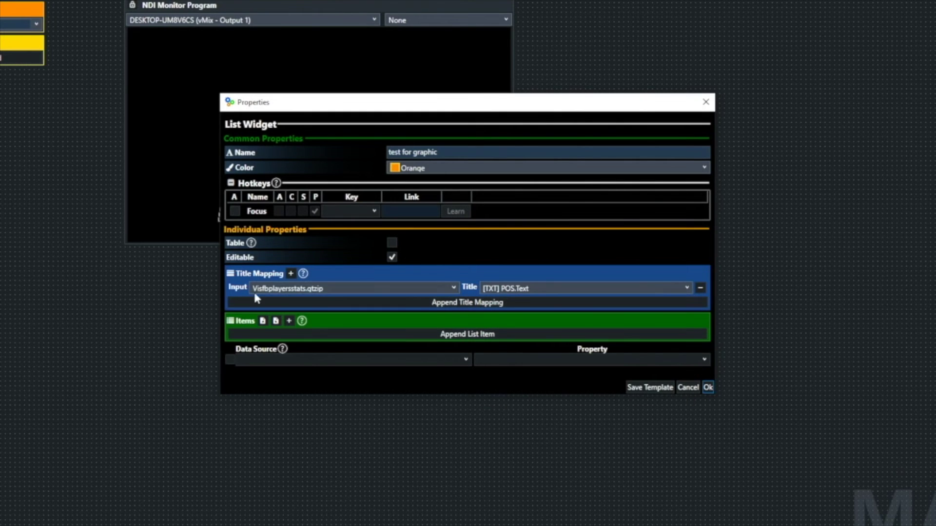
{"action": "left_click", "coordinate": [291, 274]}
Add more mapping rows and map the second row to Visfbplayersstats Num.Text
{"action": "left_click", "coordinate": [291, 274]}
{"action": "left_click", "coordinate": [291, 274]}
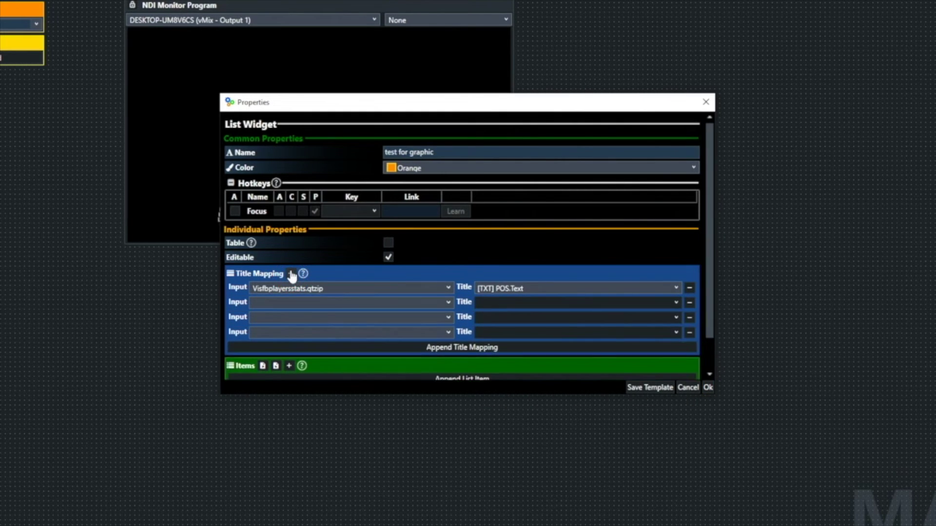
{"action": "left_click", "coordinate": [291, 274]}
{"action": "left_click", "coordinate": [448, 303]}
{"action": "scroll", "coordinate": [334, 375], "scroll_direction": "up", "scroll_amount": 2}
{"action": "scroll", "coordinate": [334, 389], "scroll_direction": "down", "scroll_amount": 2}
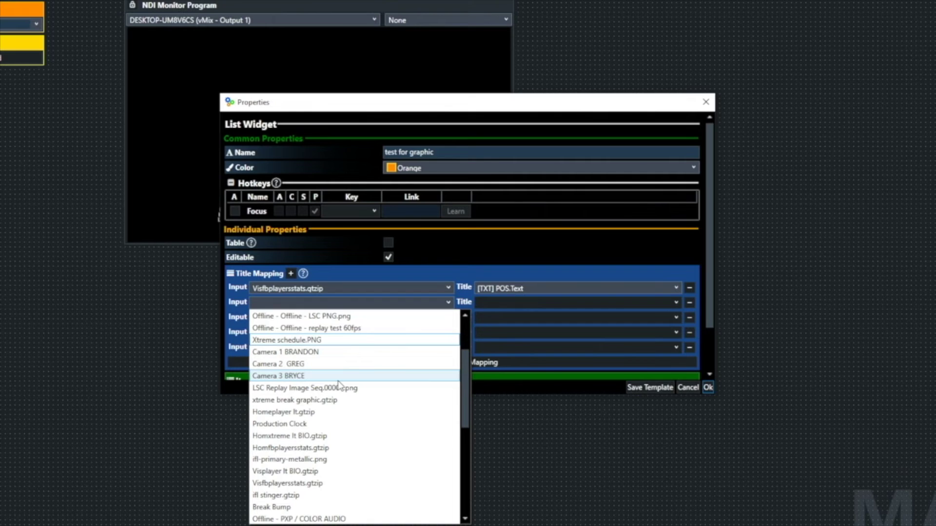
{"action": "left_click", "coordinate": [312, 481]}
{"action": "left_click", "coordinate": [676, 303]}
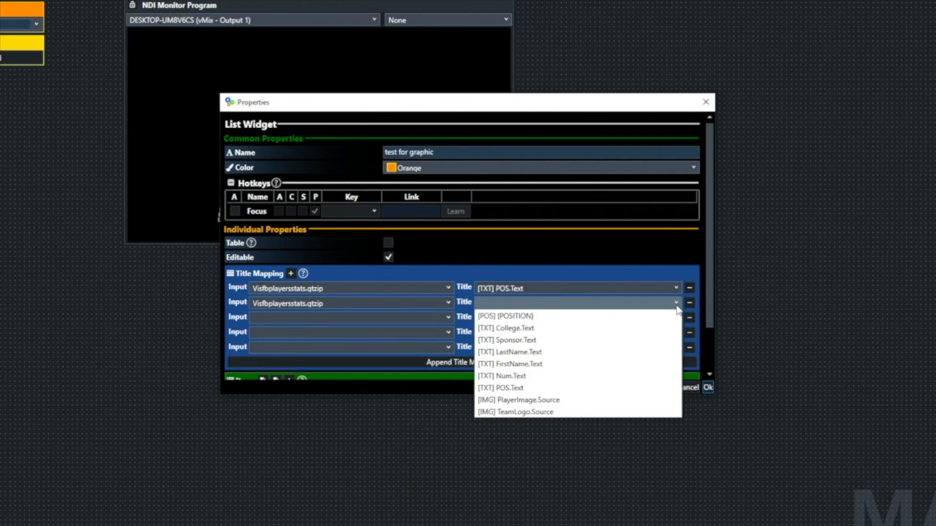
{"action": "left_click", "coordinate": [533, 376]}
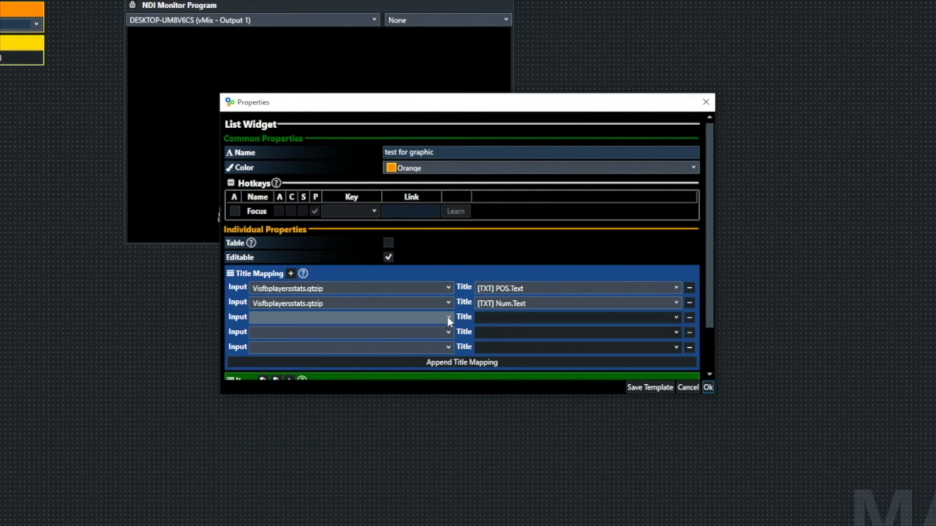
Map the third and fourth rows to Visfbplayersstats FirstName.Text and LastName.Text
{"action": "left_click", "coordinate": [448, 318]}
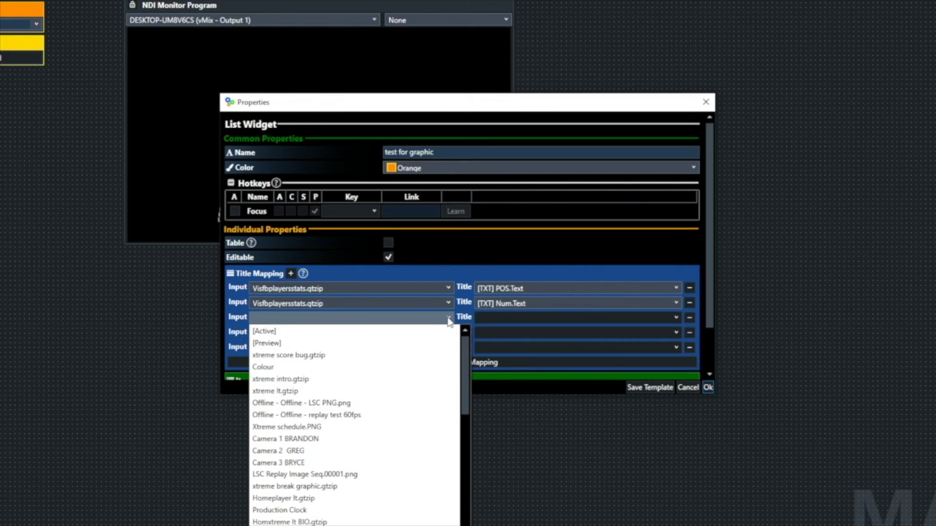
{"action": "scroll", "coordinate": [370, 403], "scroll_direction": "down", "scroll_amount": 2}
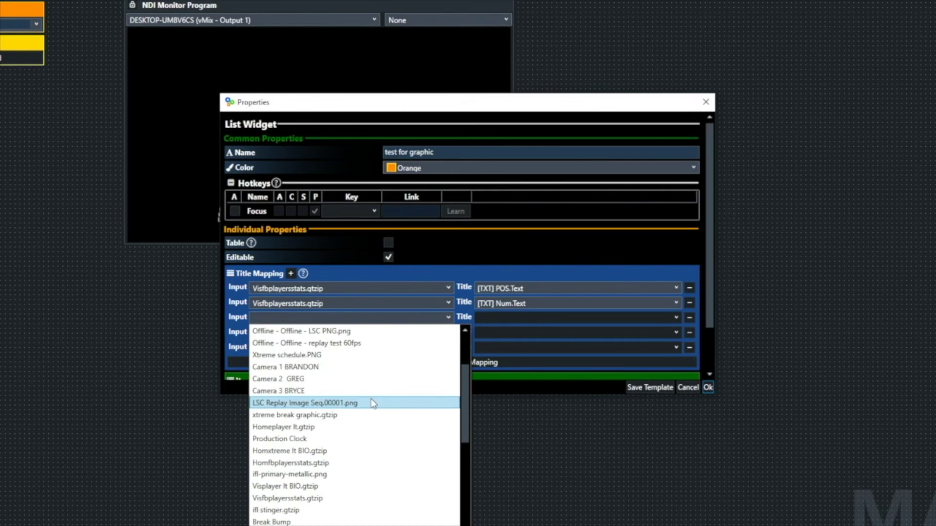
{"action": "left_click", "coordinate": [301, 498]}
{"action": "left_click", "coordinate": [678, 319]}
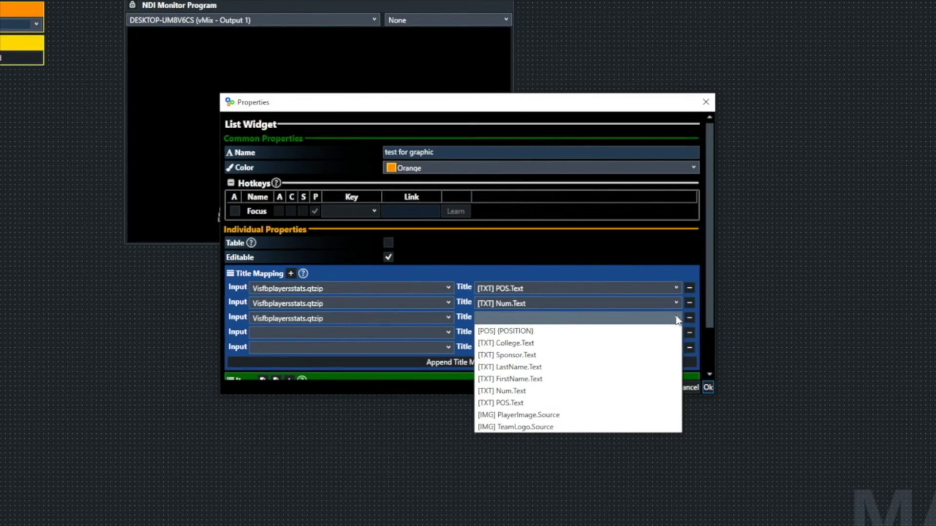
{"action": "left_click", "coordinate": [539, 378]}
{"action": "left_click", "coordinate": [447, 332]}
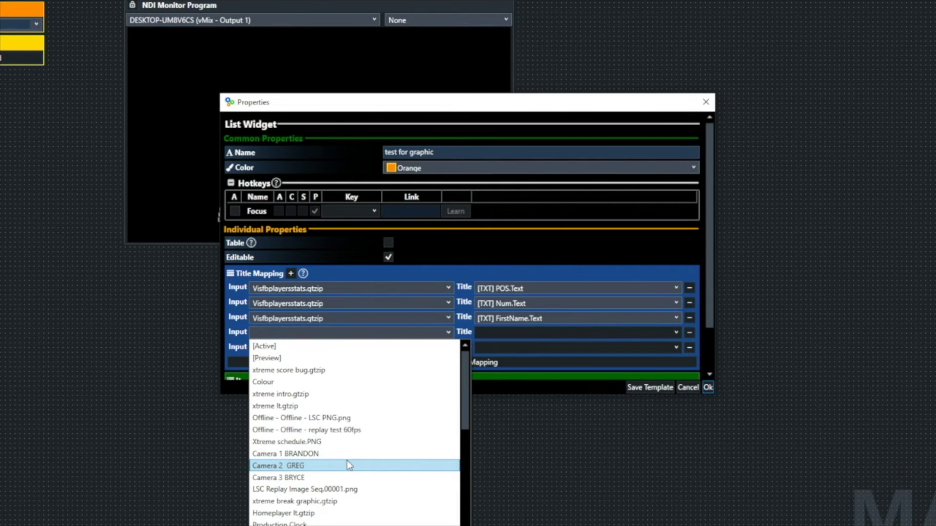
{"action": "scroll", "coordinate": [346, 460], "scroll_direction": "down", "scroll_amount": 2}
{"action": "left_click", "coordinate": [322, 513]}
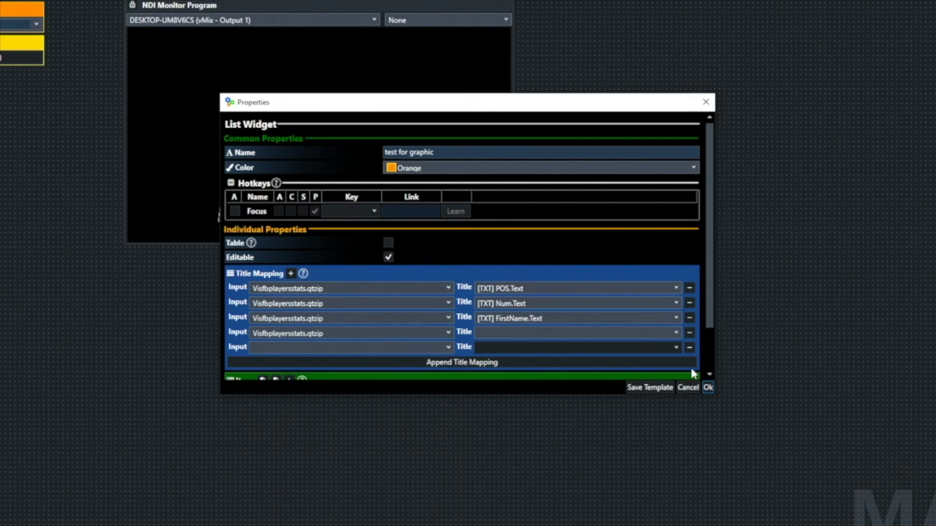
{"action": "left_click", "coordinate": [677, 332]}
{"action": "left_click", "coordinate": [549, 384]}
Map the fifth row to Visfbplayersstats College.Text
{"action": "left_click", "coordinate": [448, 347]}
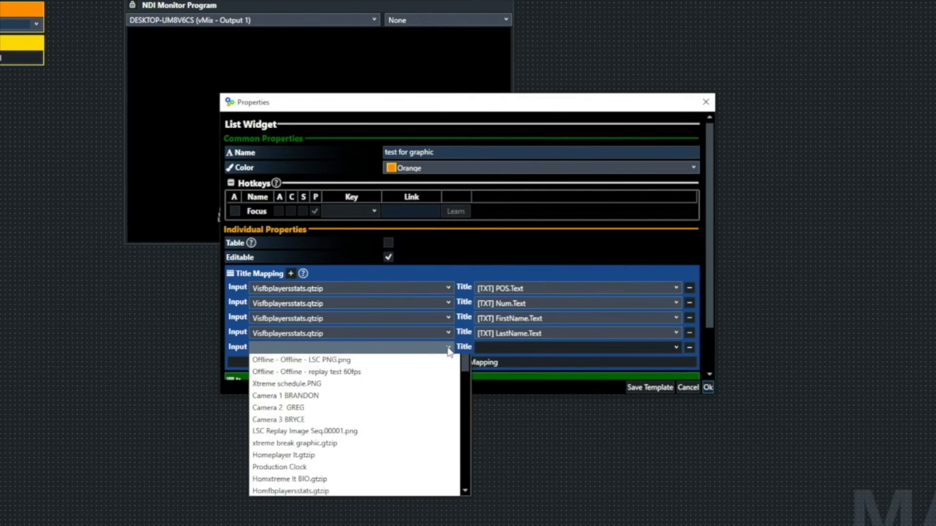
{"action": "scroll", "coordinate": [329, 509], "scroll_direction": "down", "scroll_amount": 2}
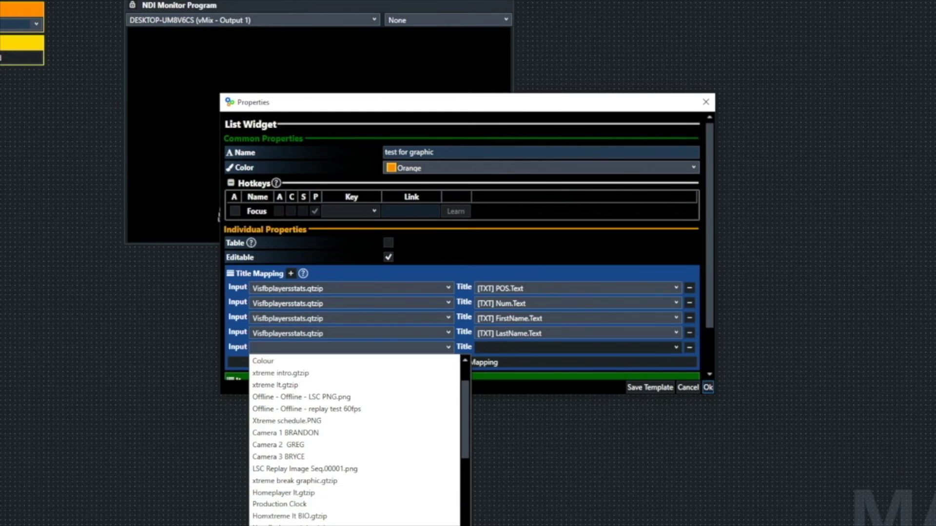
{"action": "left_click", "coordinate": [292, 519]}
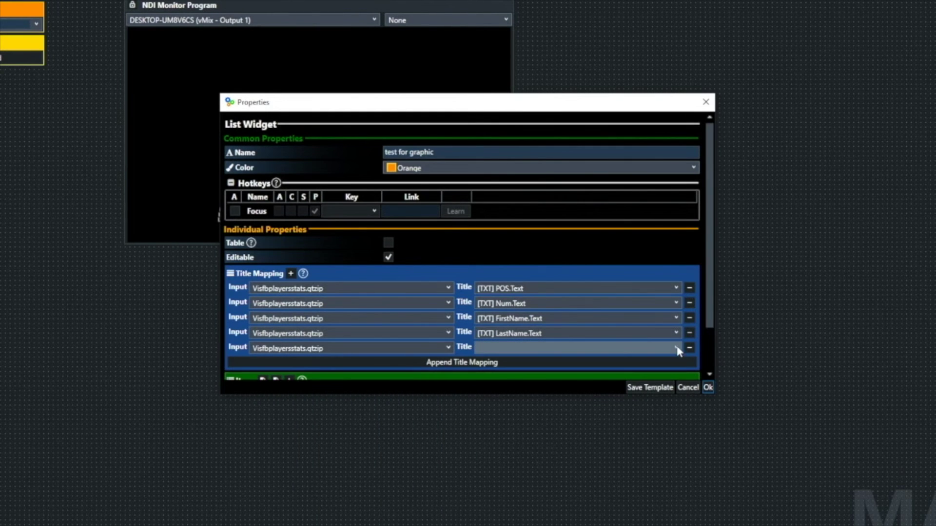
{"action": "left_click", "coordinate": [676, 348]}
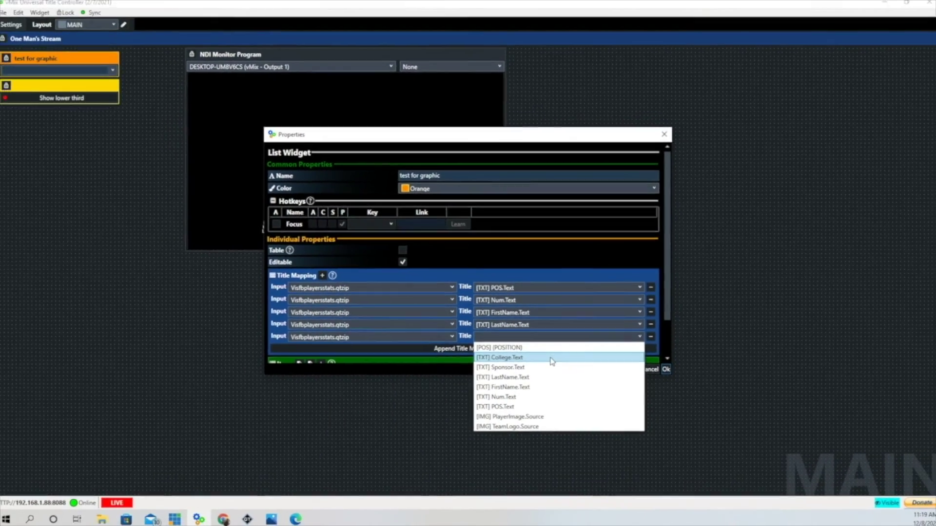
{"action": "left_click", "coordinate": [555, 373]}
{"action": "scroll", "coordinate": [556, 341], "scroll_direction": "down", "scroll_amount": 1}
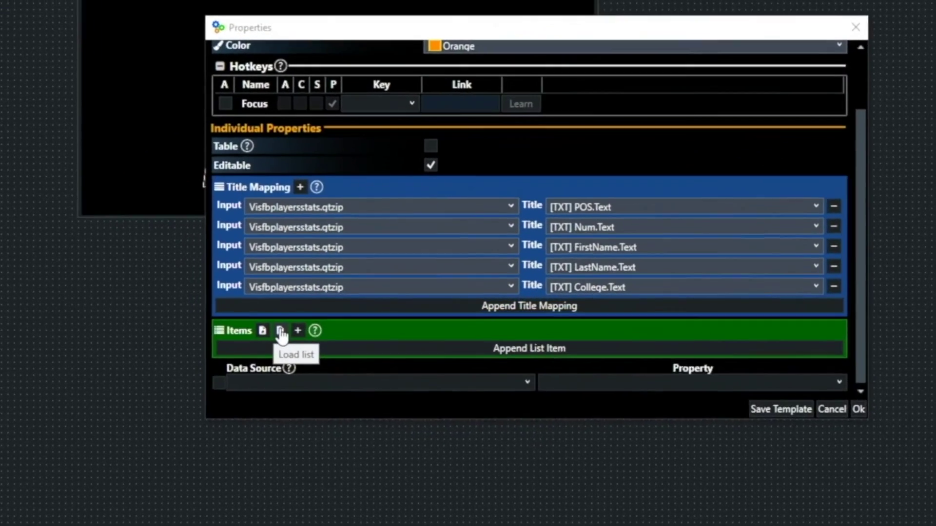
Load the list items from the Football Test for UTC file
{"action": "left_click", "coordinate": [312, 323]}
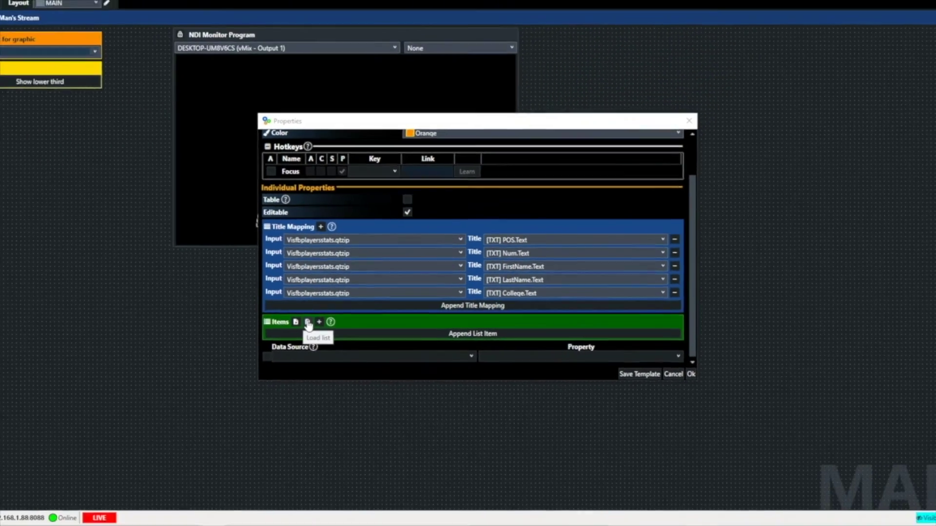
{"action": "scroll", "coordinate": [429, 281], "scroll_direction": "down", "scroll_amount": 5}
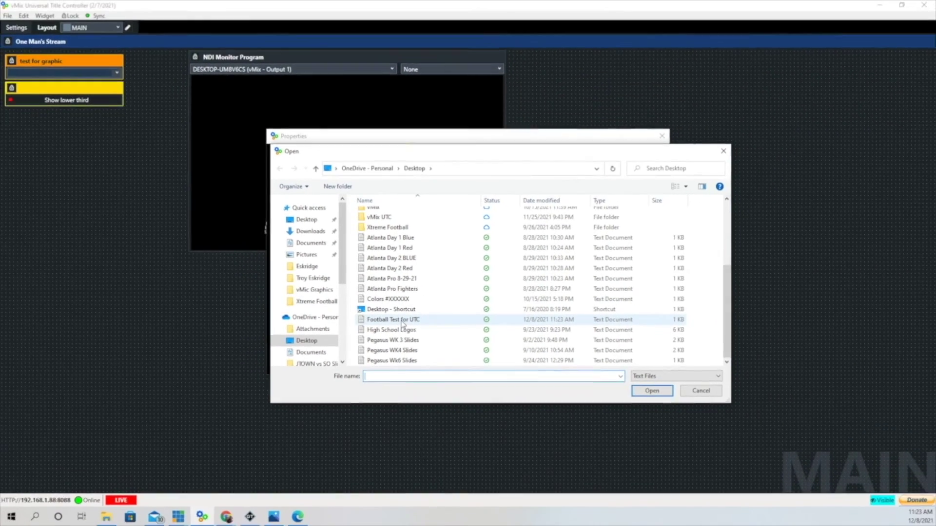
{"action": "left_click", "coordinate": [408, 322]}
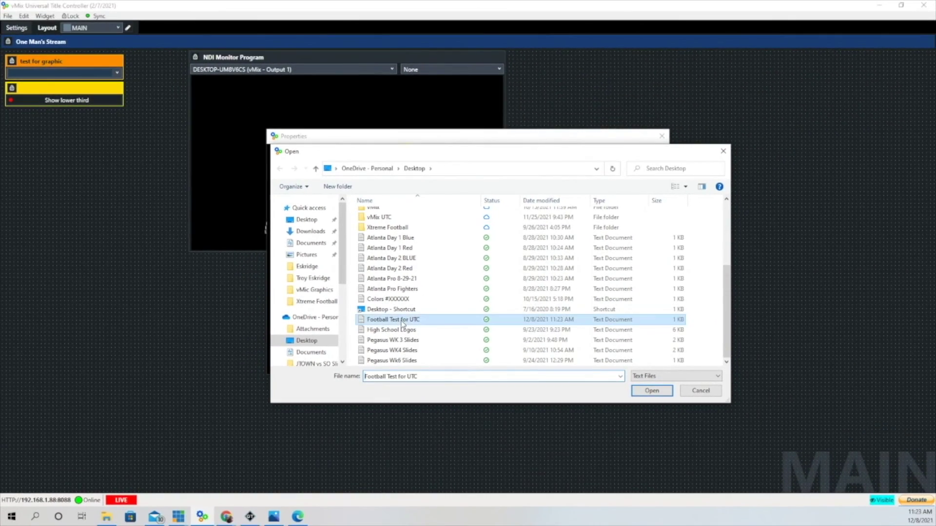
{"action": "left_click", "coordinate": [653, 392]}
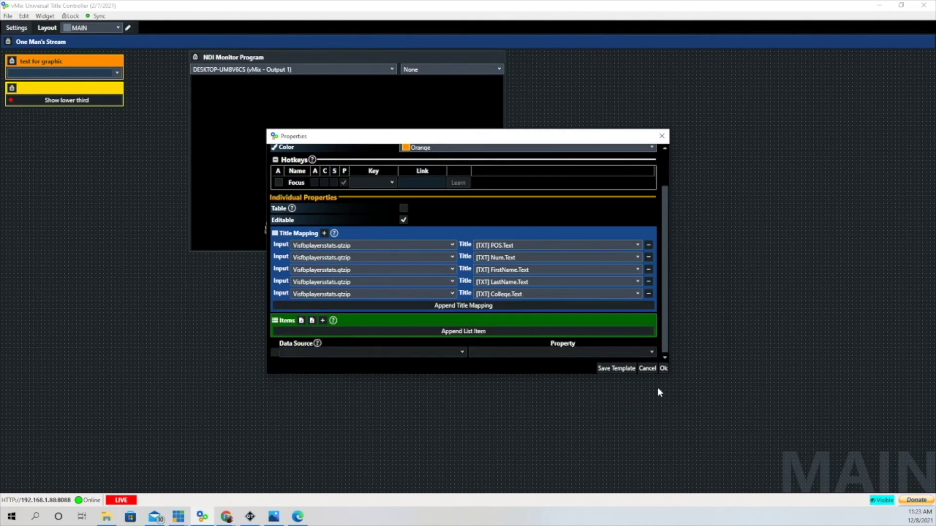
Add a new item row and type the fourth player's details, QB 18, University of Tennessee
{"action": "scroll", "coordinate": [665, 360], "scroll_direction": "down", "scroll_amount": 3}
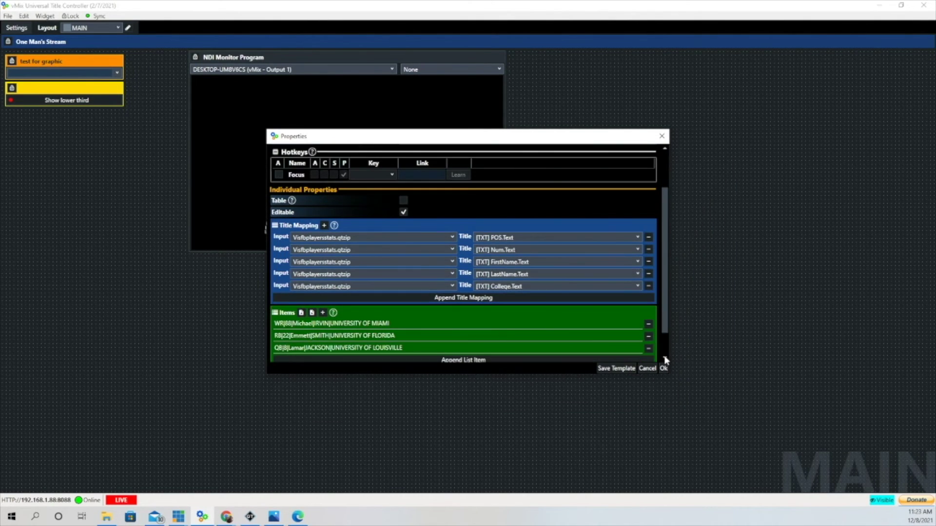
{"action": "scroll", "coordinate": [664, 359], "scroll_direction": "down", "scroll_amount": 1}
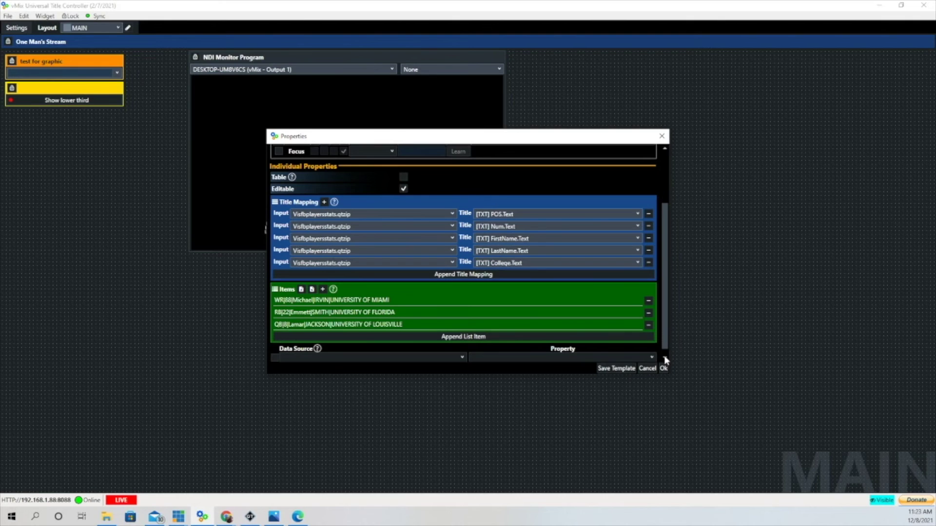
{"action": "left_click", "coordinate": [322, 287]}
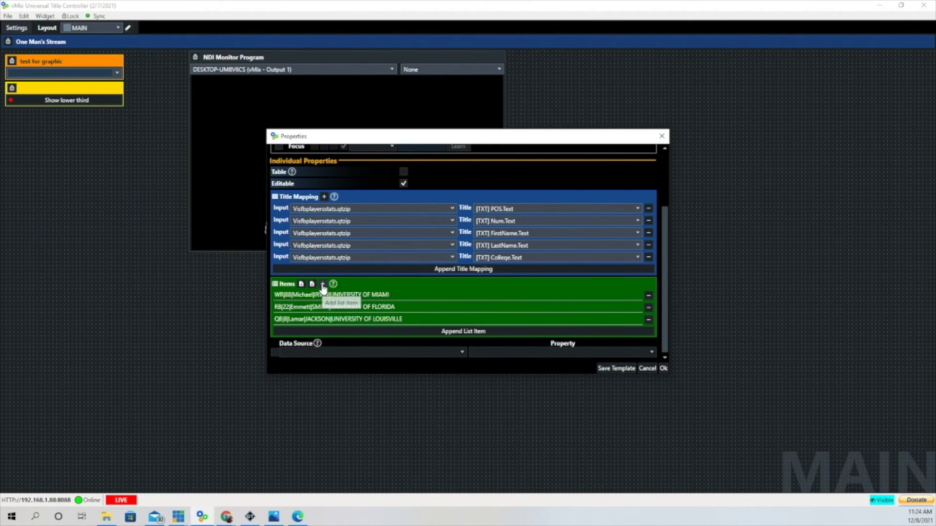
{"action": "left_click", "coordinate": [322, 287]}
{"action": "left_click", "coordinate": [288, 333]}
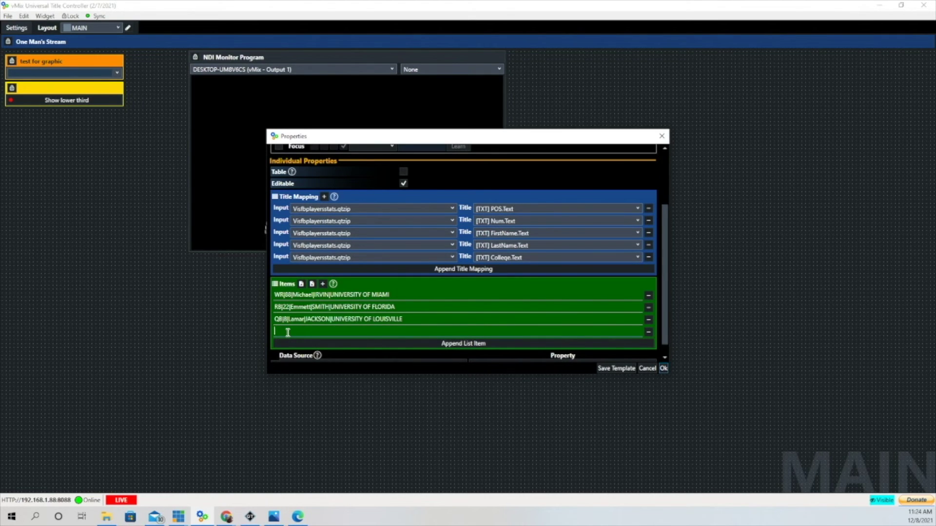
{"action": "type", "text": "Q"}
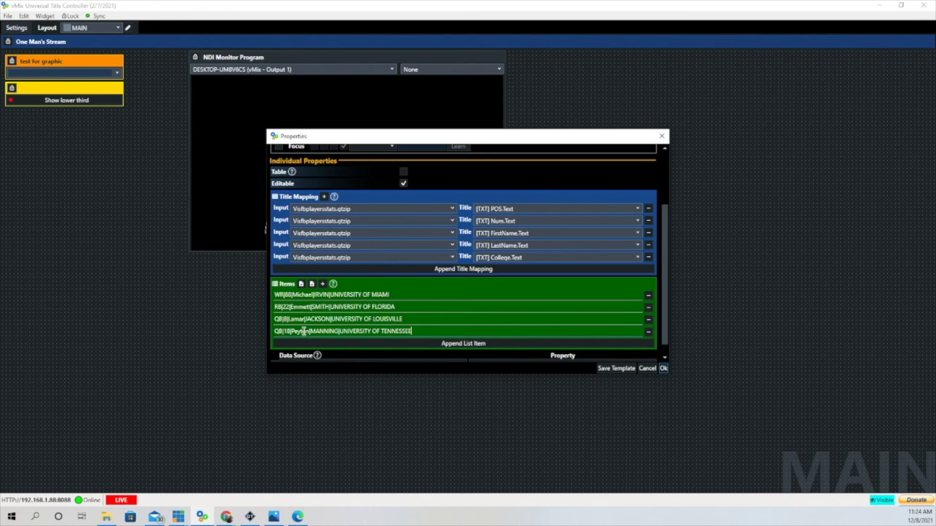
Turn on Table display for the list and send the first player entry to the graphic
{"action": "left_click", "coordinate": [663, 369]}
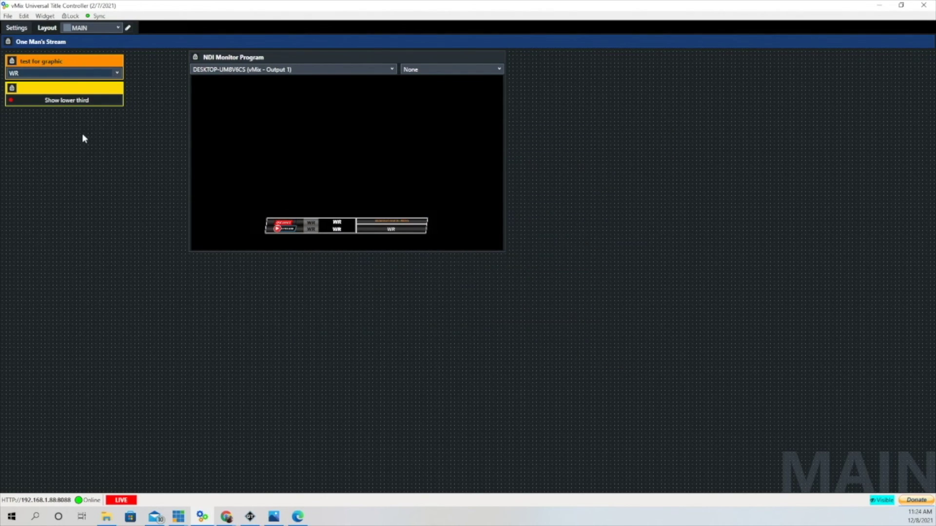
{"action": "left_click", "coordinate": [117, 73]}
{"action": "left_click", "coordinate": [106, 61]}
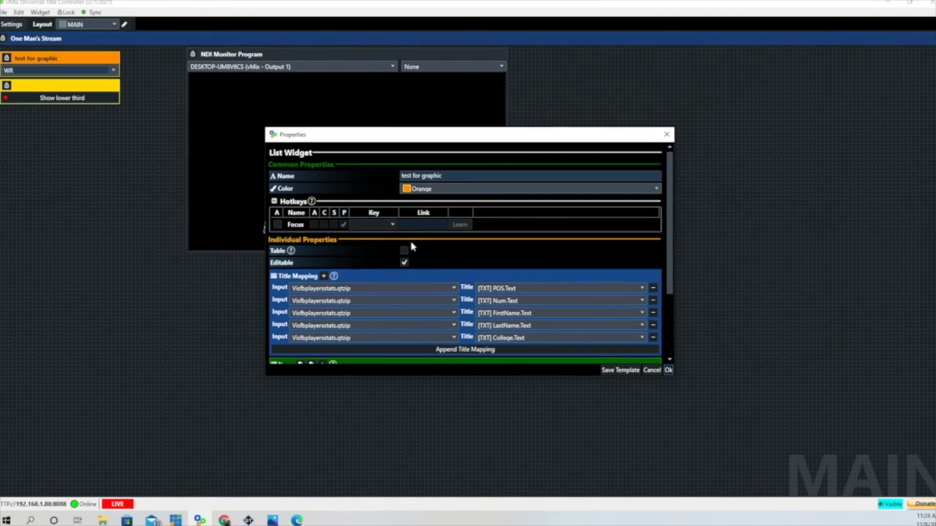
{"action": "left_click", "coordinate": [495, 253]}
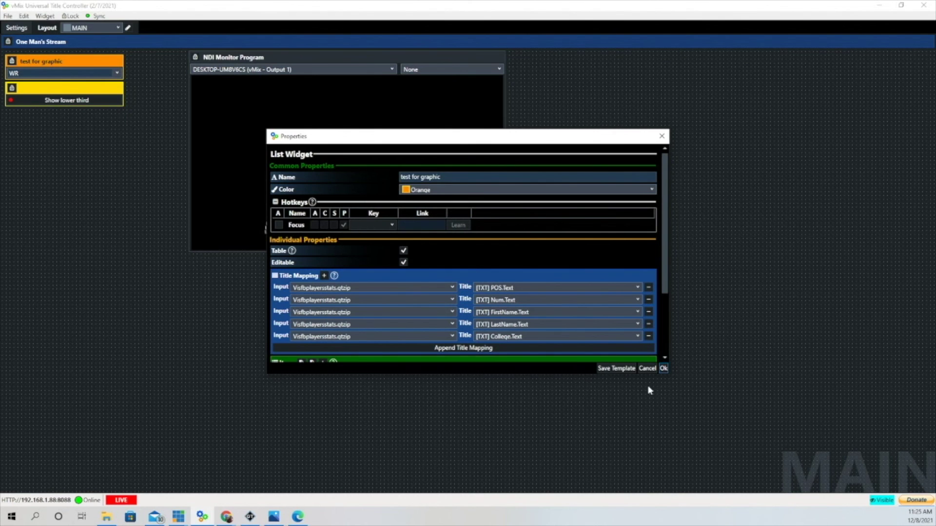
{"action": "left_click", "coordinate": [663, 368]}
{"action": "left_click", "coordinate": [117, 72]}
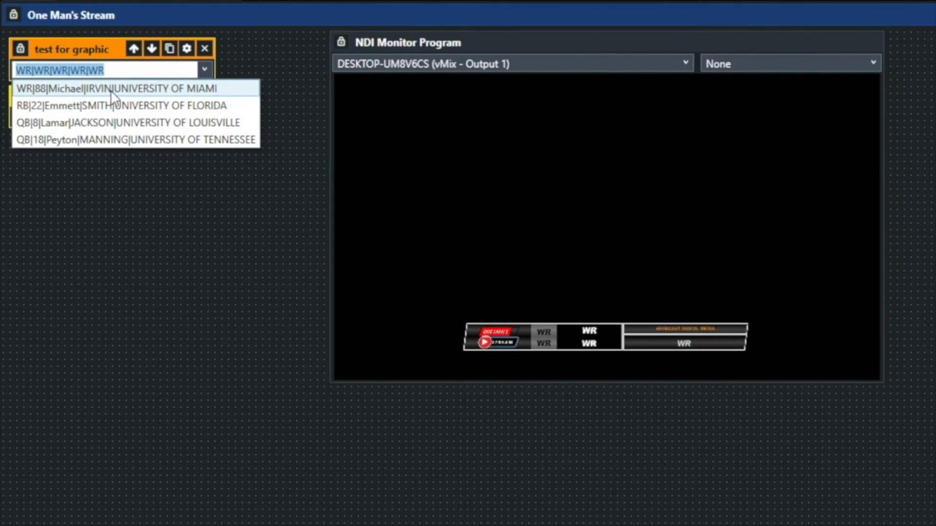
{"action": "left_click", "coordinate": [110, 90]}
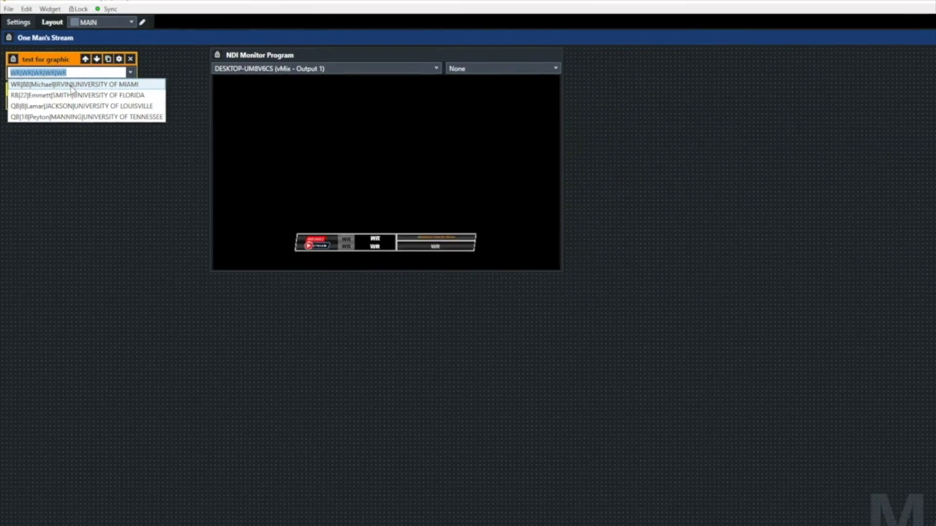